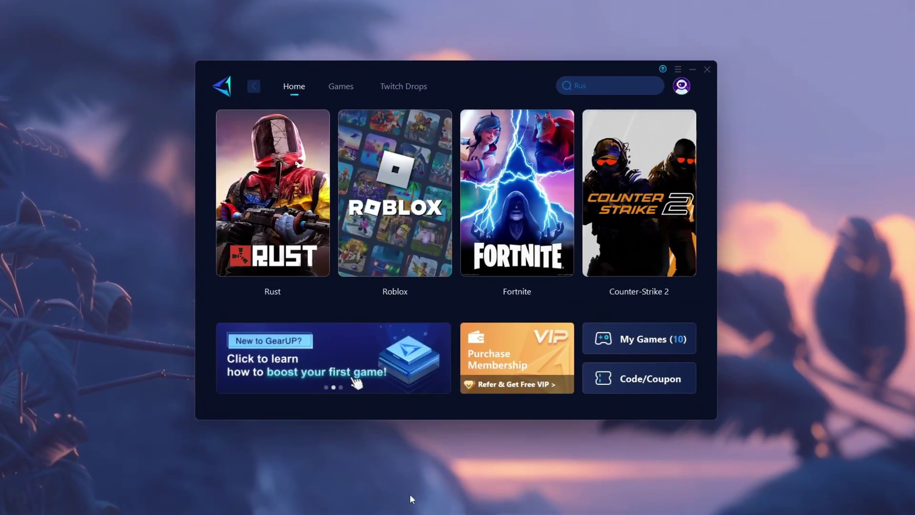
# Boost the Rust card on the Home tab to bring up the server region selection
pyautogui.moveTo(273, 264)
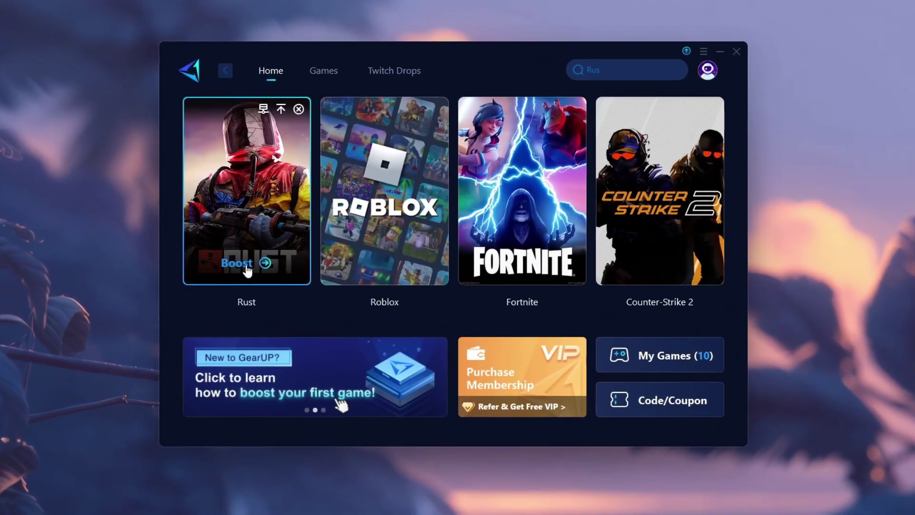
pyautogui.click(244, 265)
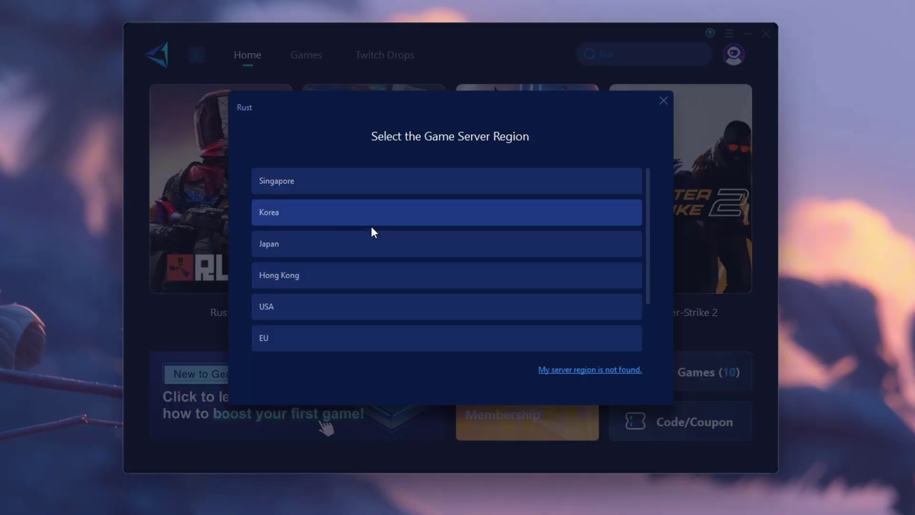
pyautogui.scroll(-2, 371, 227)
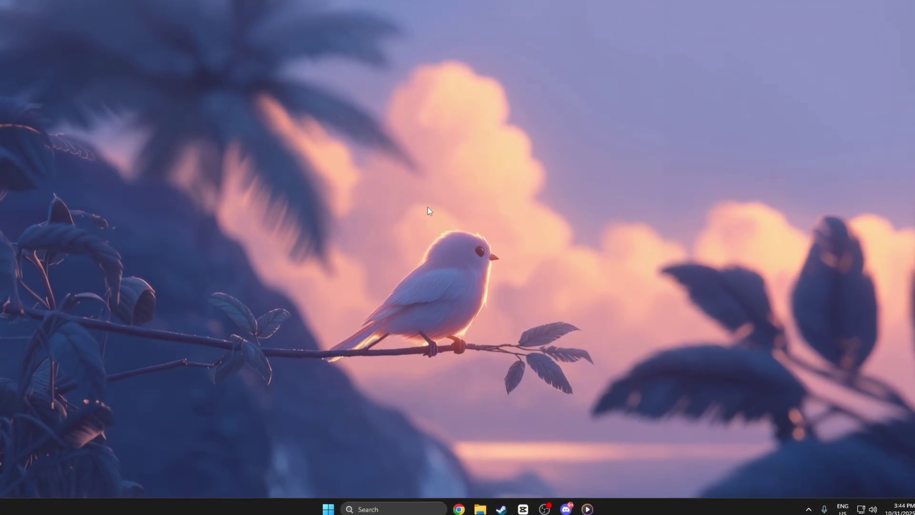
# Search 'regist' and run Registry Editor as administrator, approving the UAC prompt
pyautogui.click(376, 510)
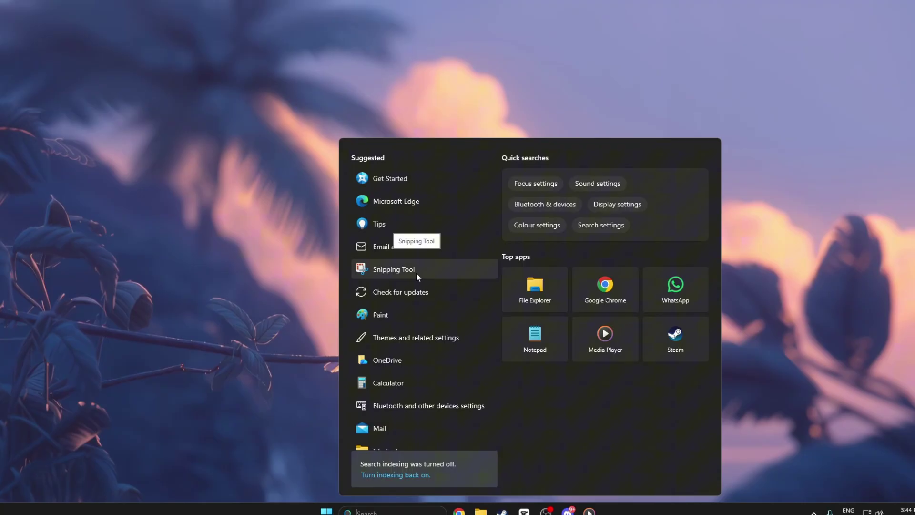
pyautogui.write('re')
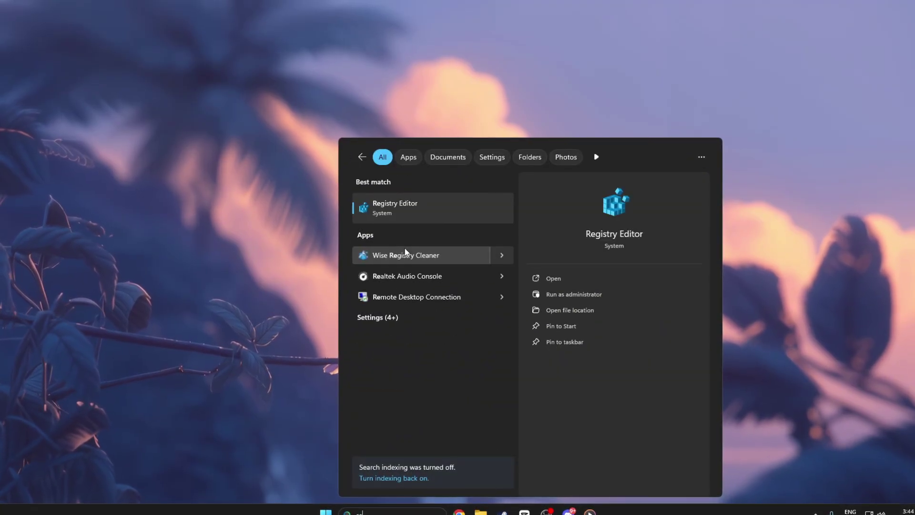
pyautogui.write('g')
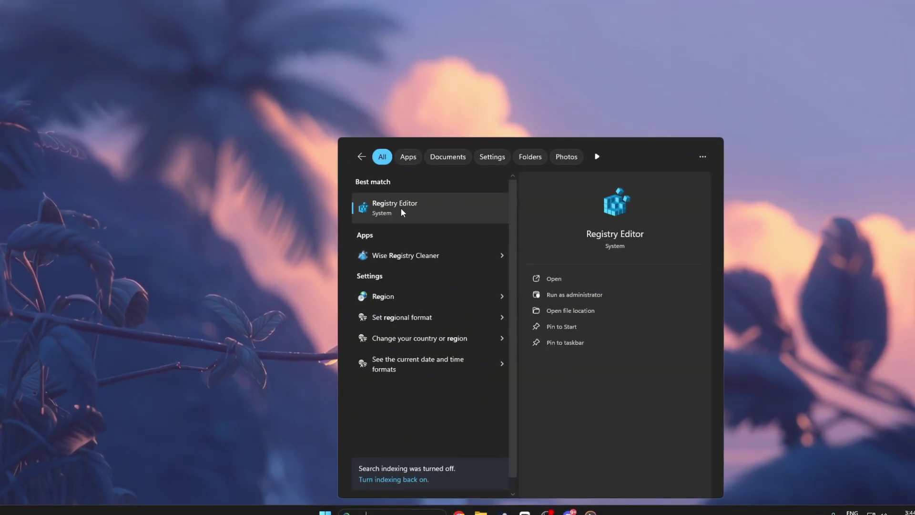
pyautogui.write('ist')
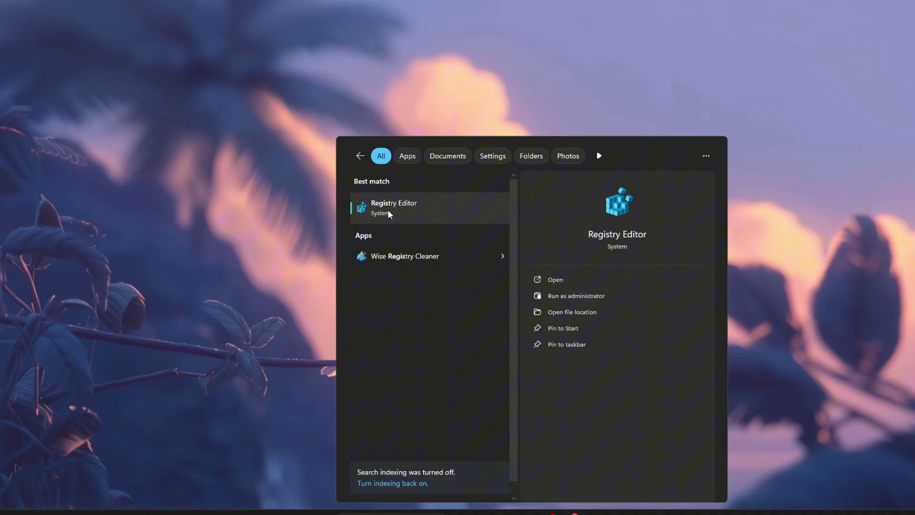
pyautogui.rightClick(389, 207)
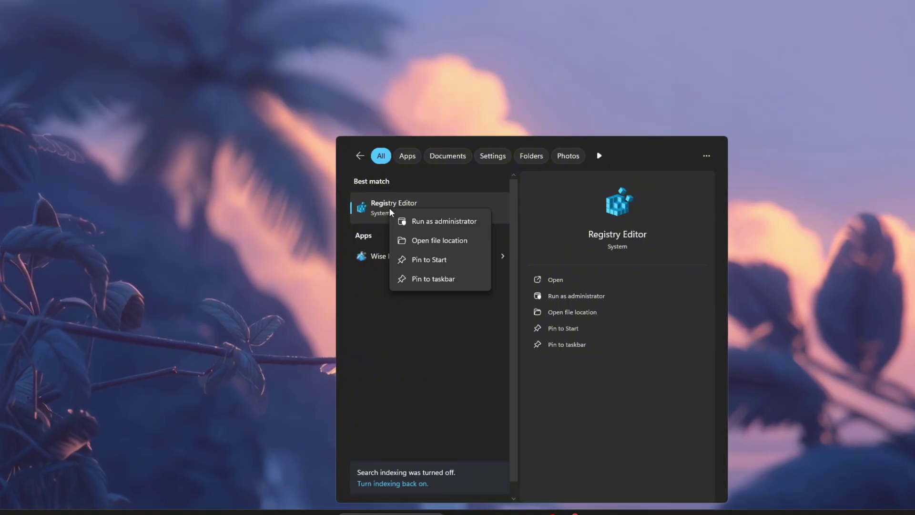
pyautogui.click(429, 223)
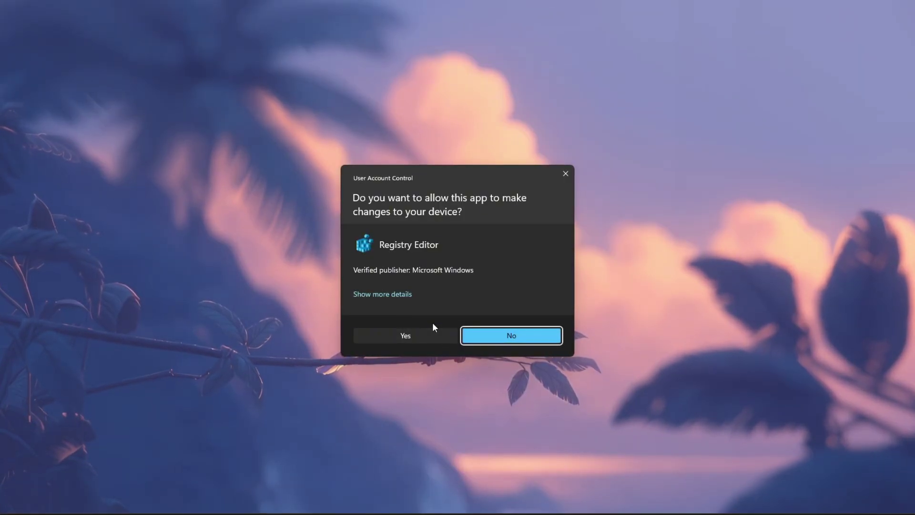
pyautogui.click(410, 337)
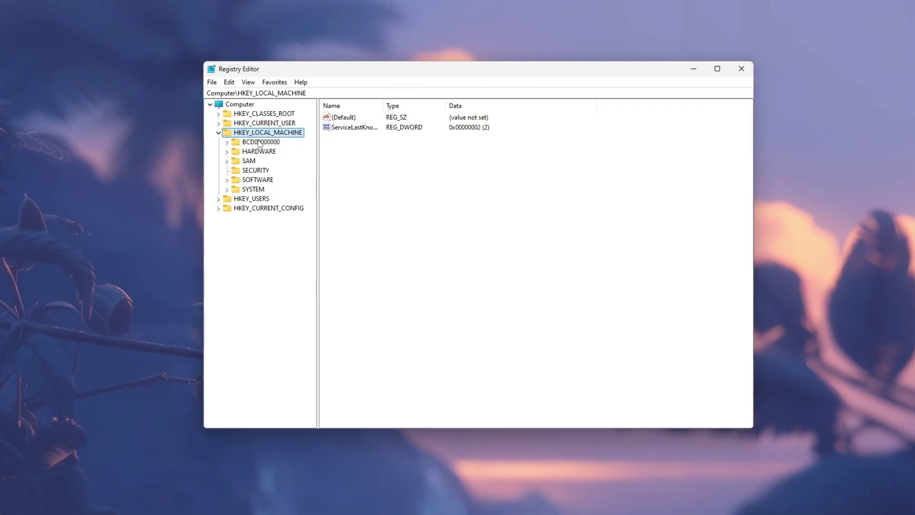
# Navigate to HKEY_LOCAL_MACHINE\SYSTEM\CurrentControlSet\Control\GraphicsDrivers, jumping there by typing 'gro'
pyautogui.click(217, 133)
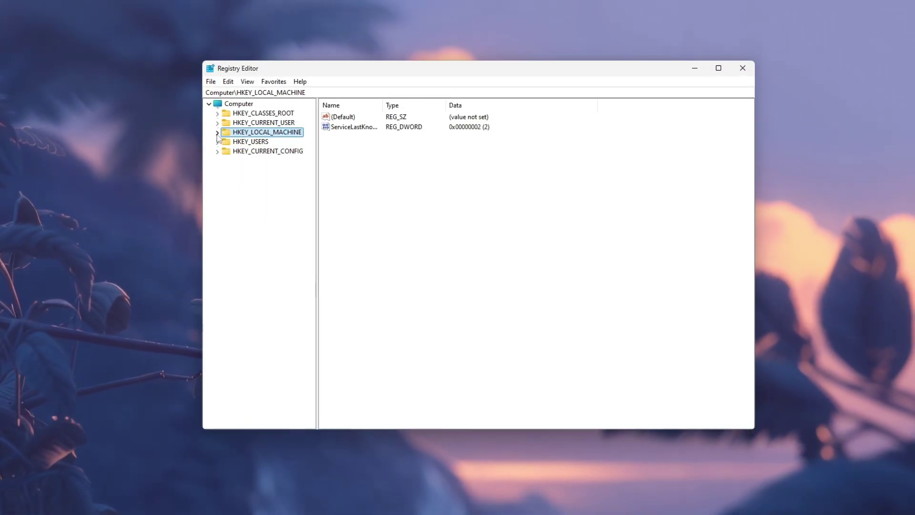
pyautogui.click(218, 132)
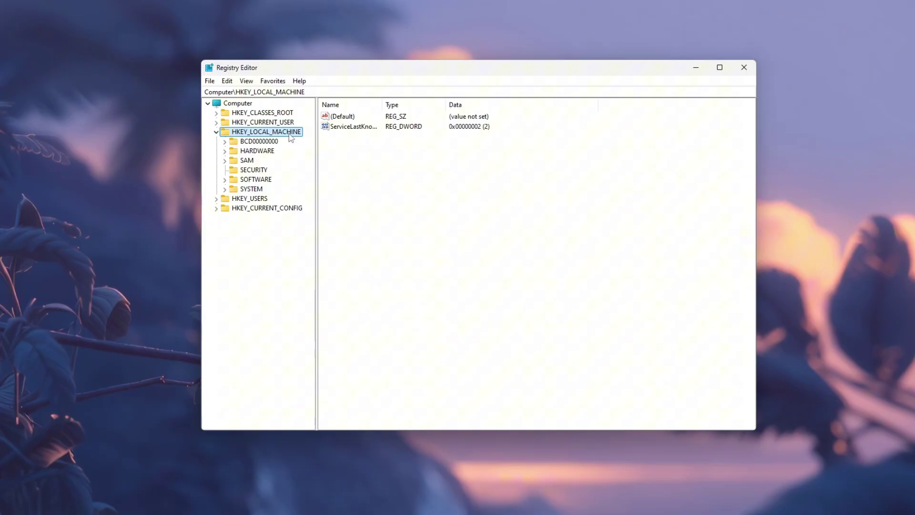
pyautogui.click(224, 189)
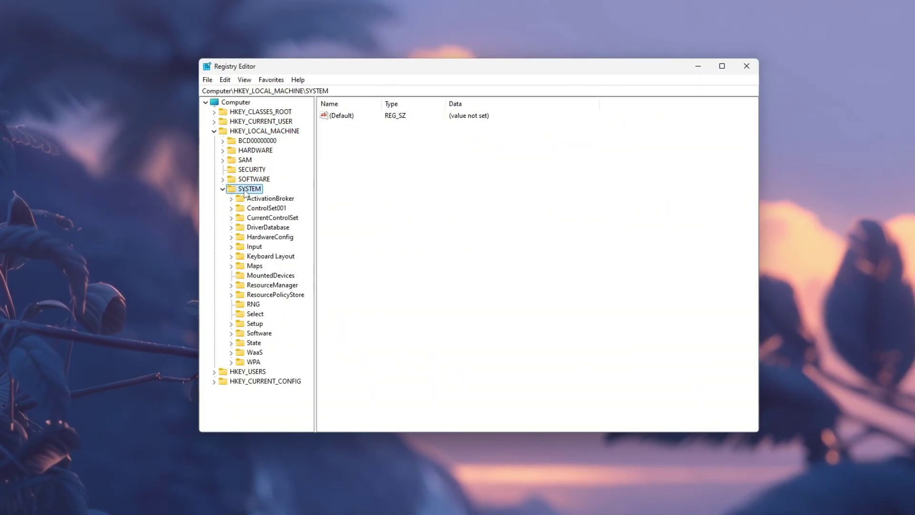
pyautogui.click(230, 219)
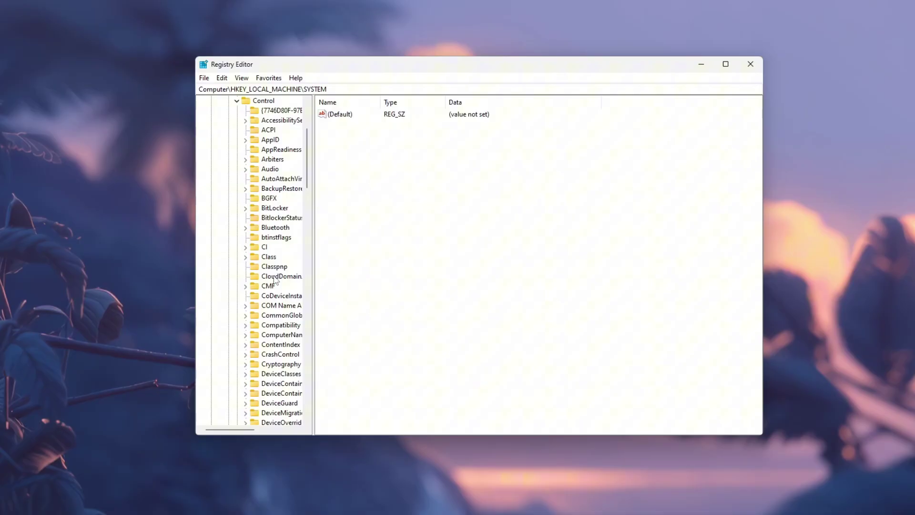
pyautogui.click(274, 296)
pyautogui.write('gro')
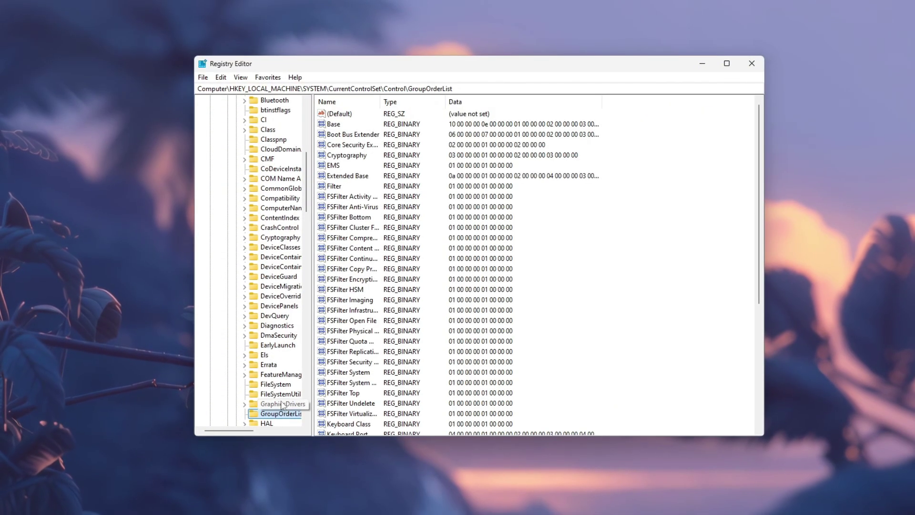
pyautogui.click(282, 404)
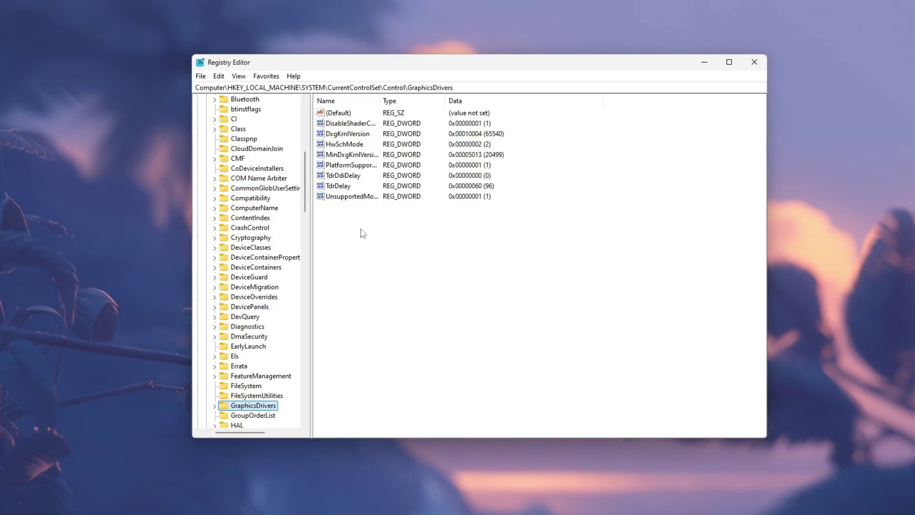
# Create a DWORD (32-bit) value named TdrLevel in GraphicsDrivers with data 0
pyautogui.rightClick(394, 228)
pyautogui.moveTo(429, 235)
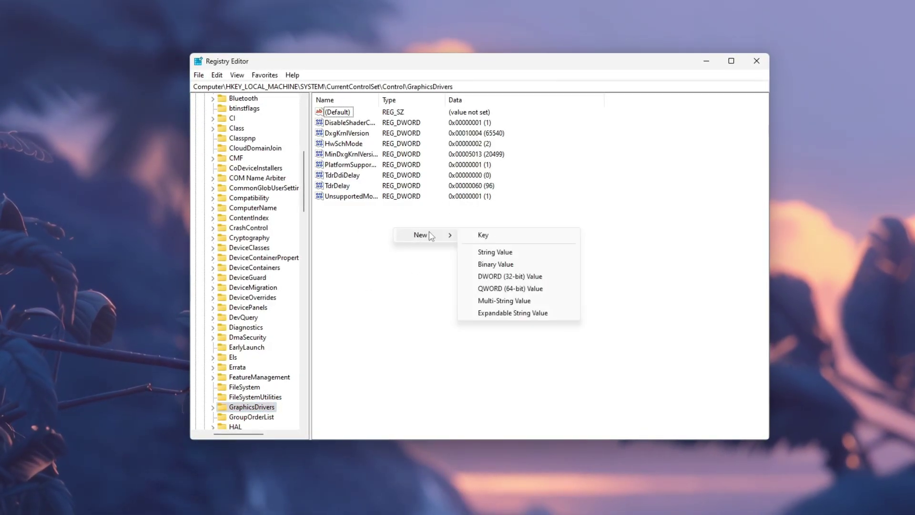
pyautogui.click(504, 278)
pyautogui.write('T')
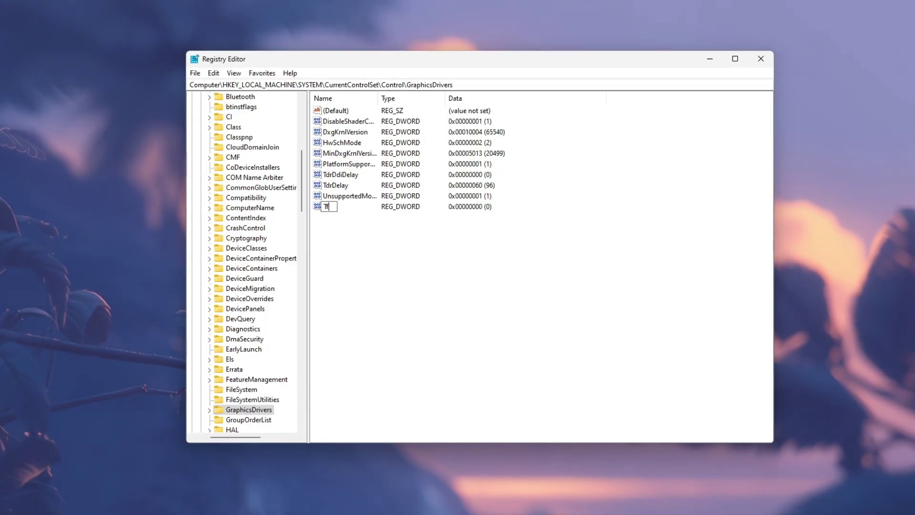
pyautogui.write('dr')
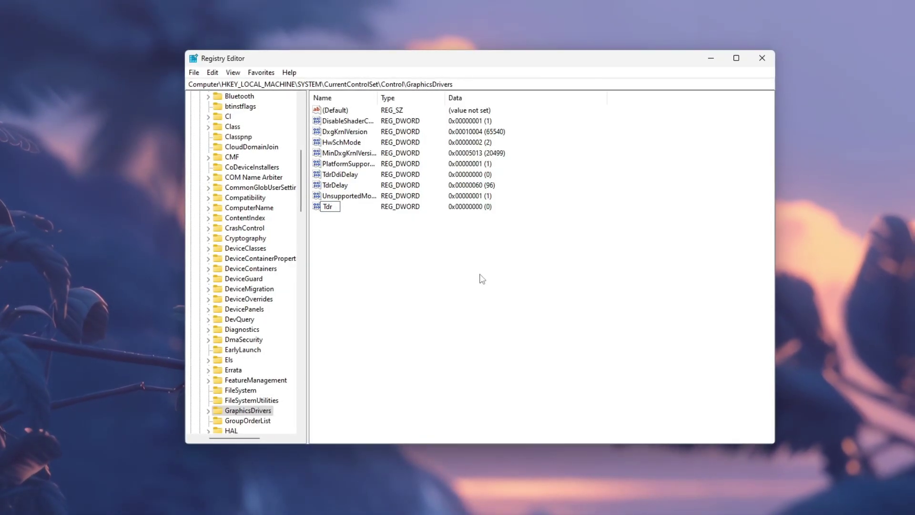
pyautogui.write('Level')
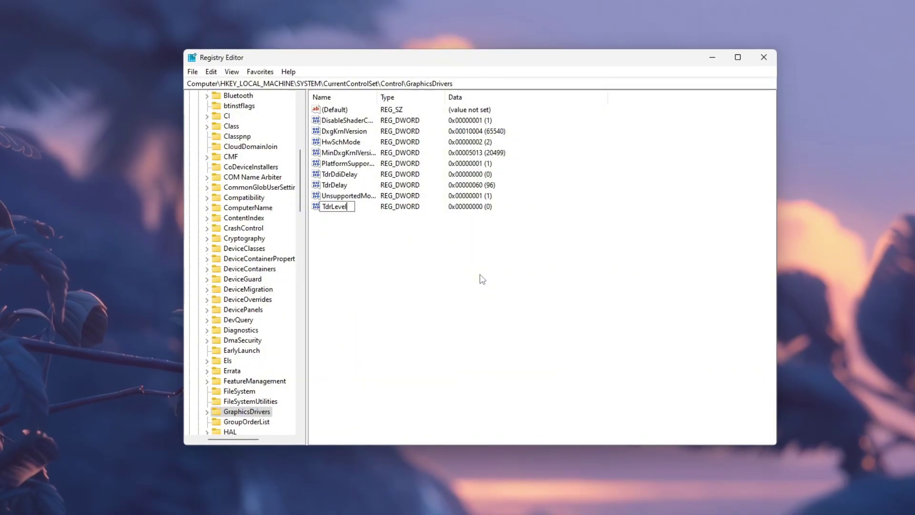
pyautogui.press('Return')
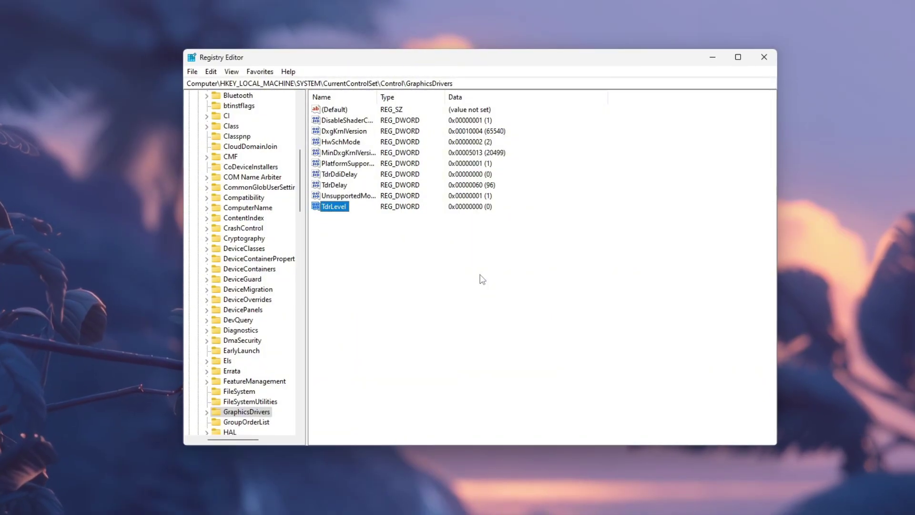
pyautogui.doubleClick(332, 207)
pyautogui.moveTo(282, 111); pyautogui.dragTo(459, 133)
pyautogui.write('0')
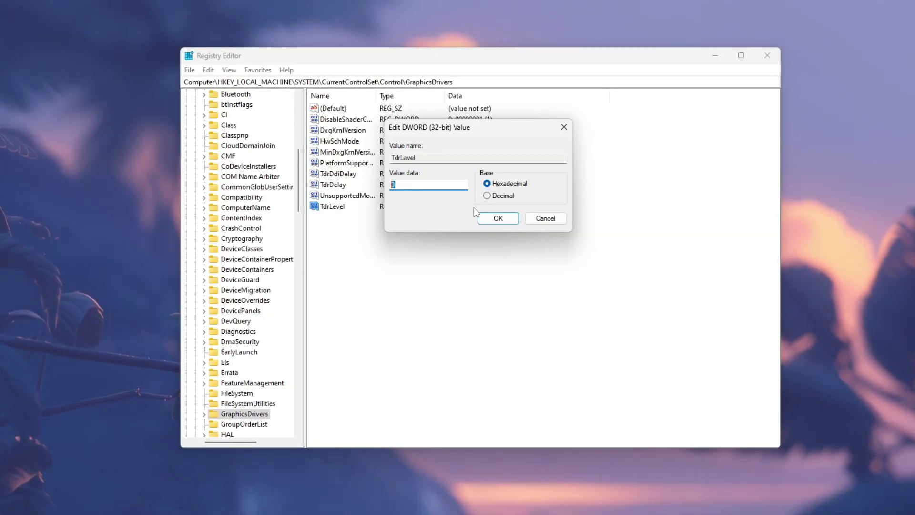
pyautogui.click(496, 219)
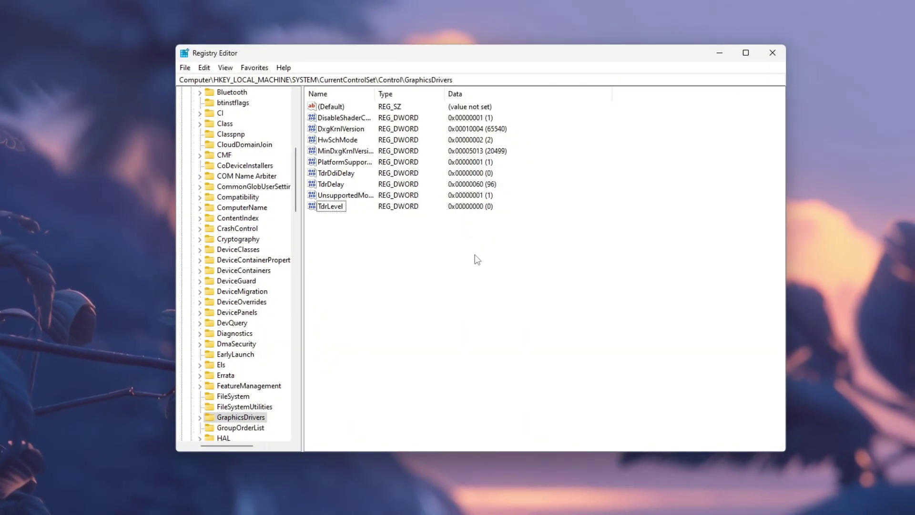
pyautogui.rightClick(462, 242)
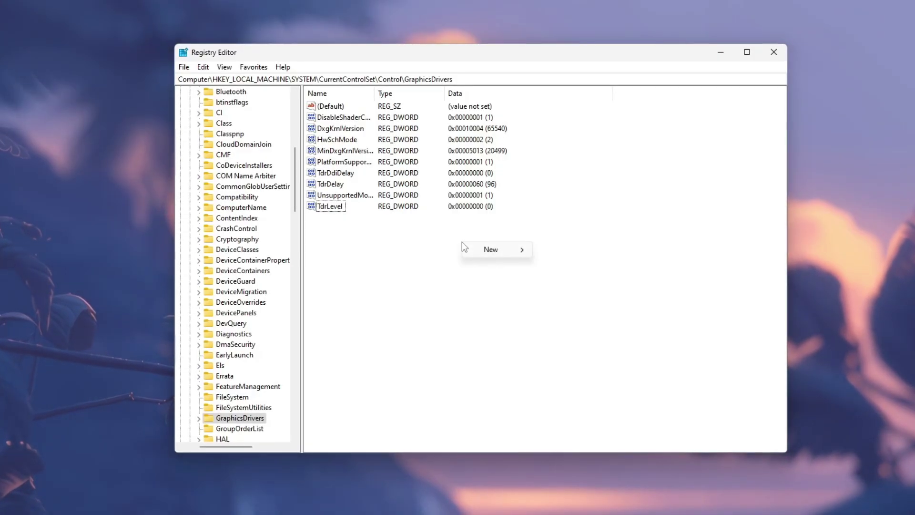
pyautogui.moveTo(491, 249)
pyautogui.click(356, 213)
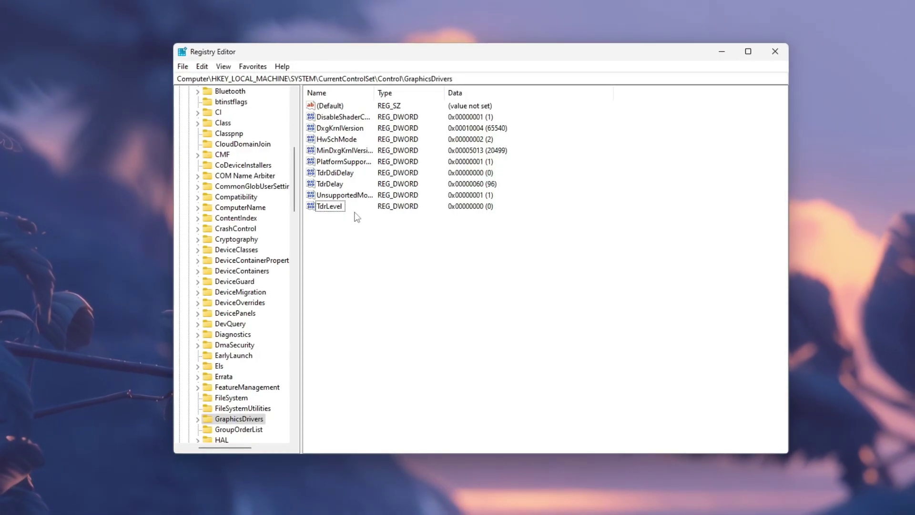
pyautogui.click(337, 139)
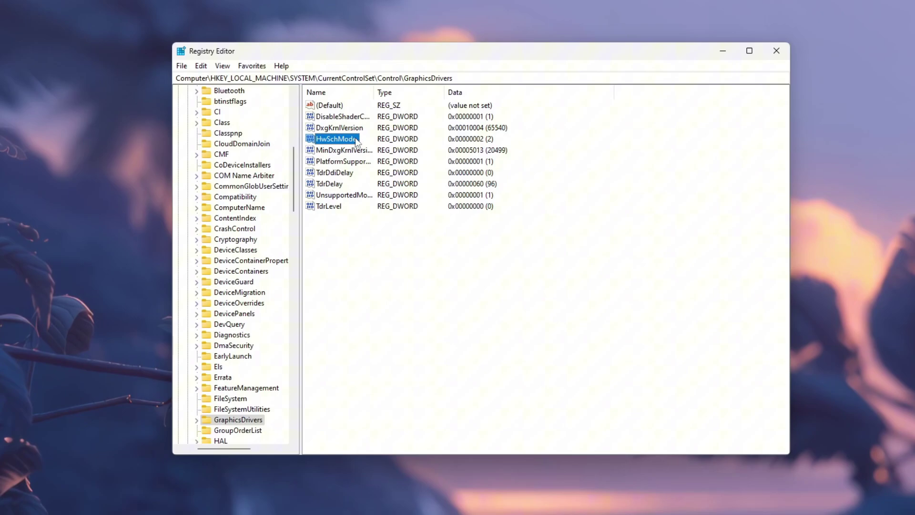
pyautogui.doubleClick(336, 141)
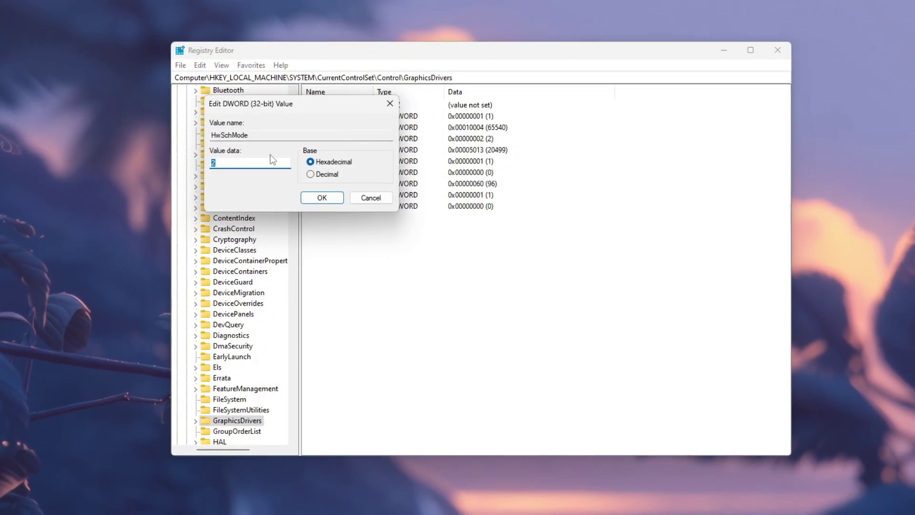
pyautogui.moveTo(283, 104); pyautogui.dragTo(388, 112)
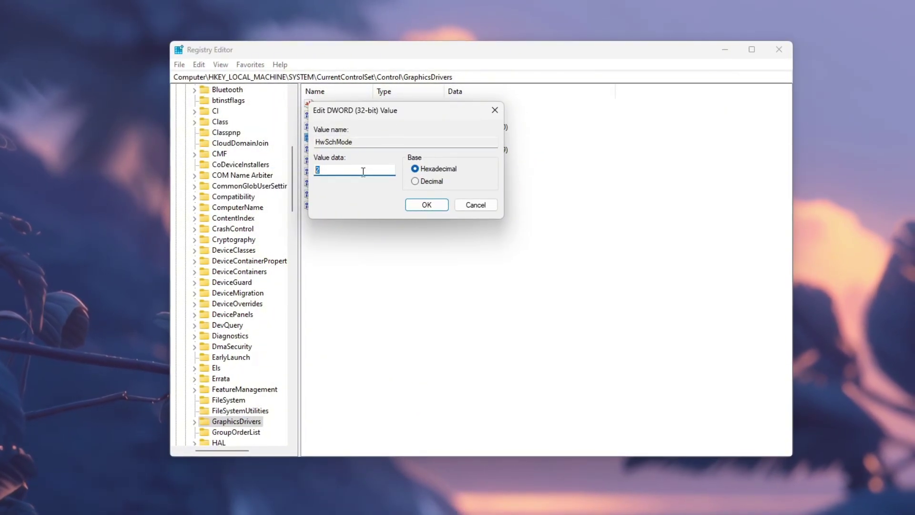
pyautogui.click(354, 169)
pyautogui.click(360, 169)
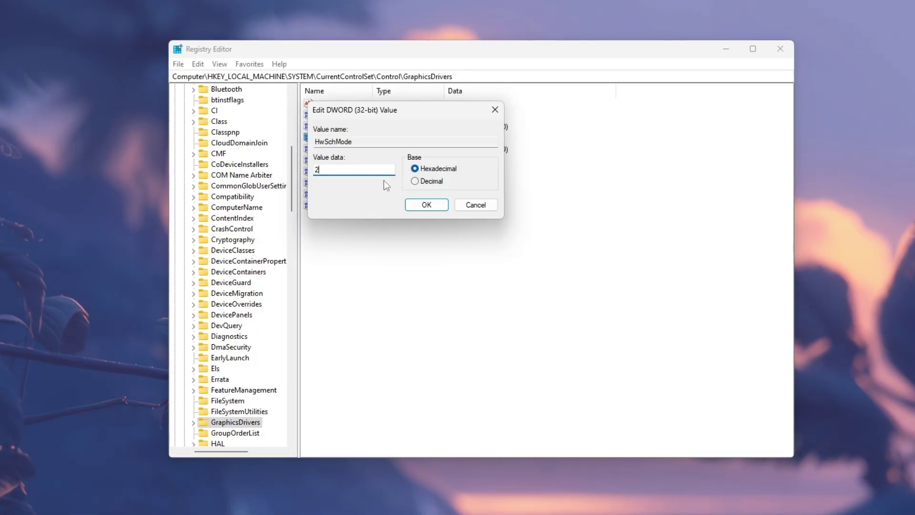
pyautogui.click(418, 205)
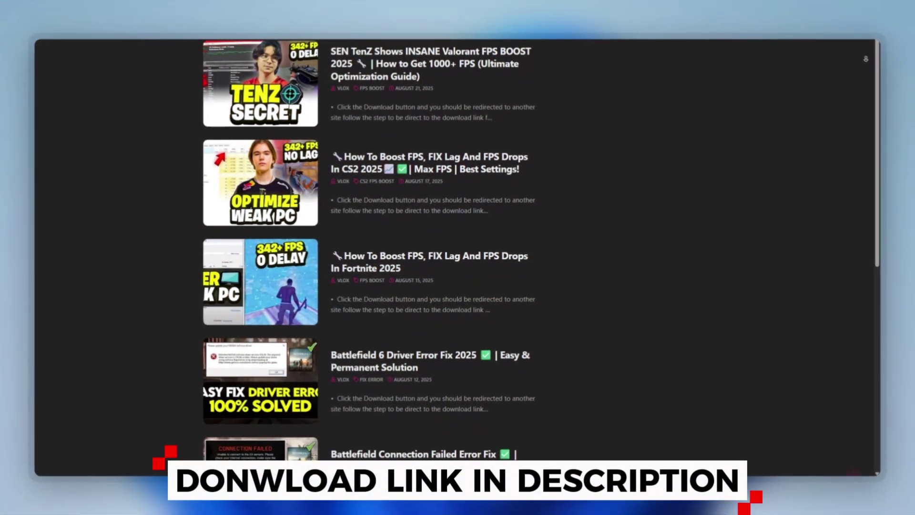
pyautogui.scroll(-1, 458, 258)
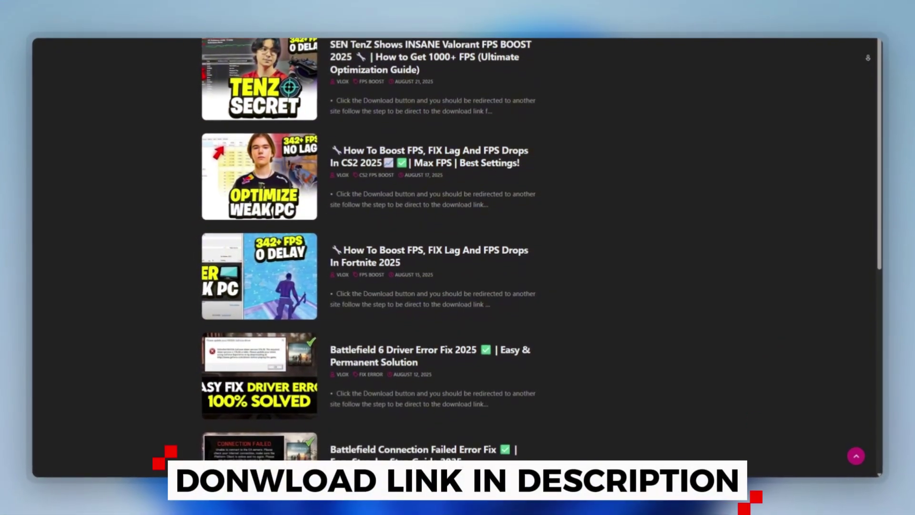
pyautogui.scroll(-1, 458, 257)
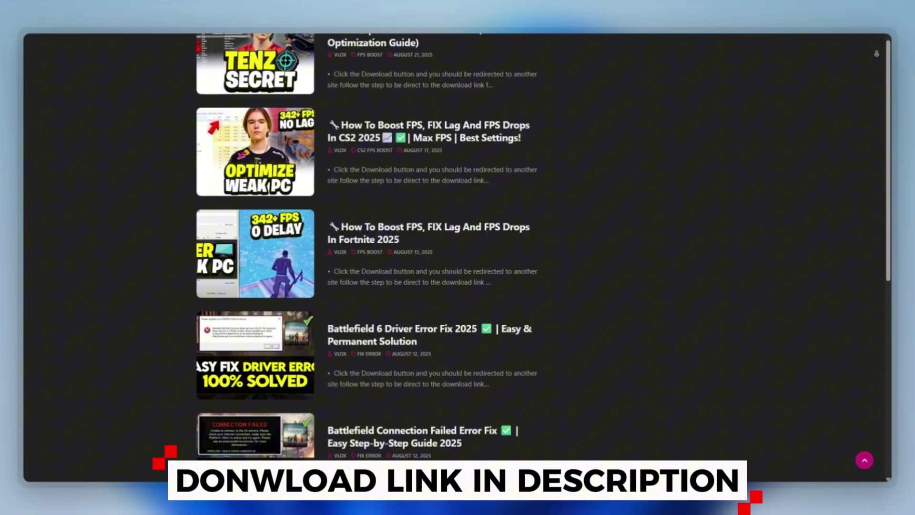
pyautogui.scroll(-1, 458, 257)
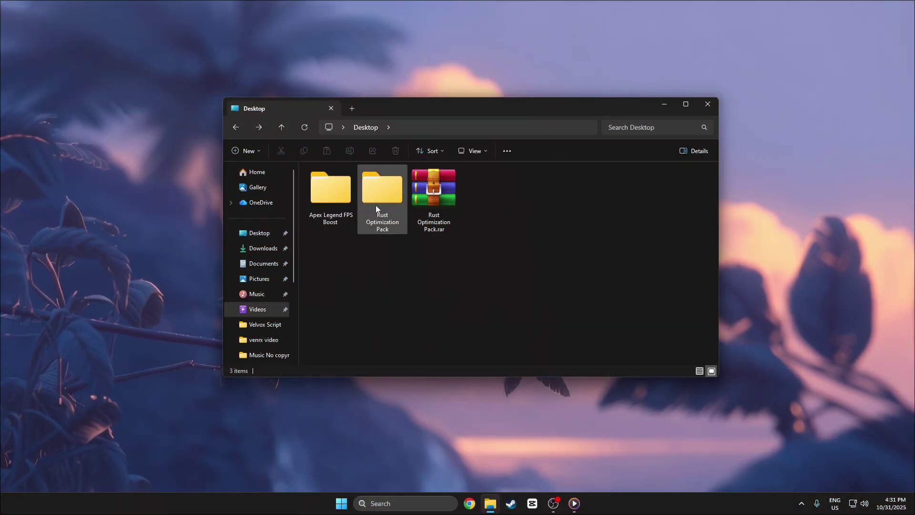
# Open Rust Optimization Pack > 1- Programs and run RunWithAffinity.exe as administrator
pyautogui.doubleClick(375, 205)
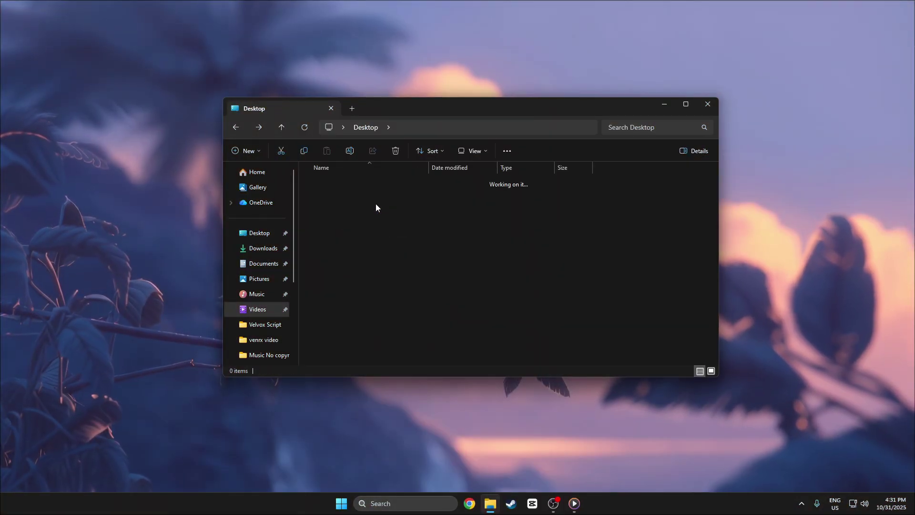
pyautogui.doubleClick(339, 185)
pyautogui.click(339, 185)
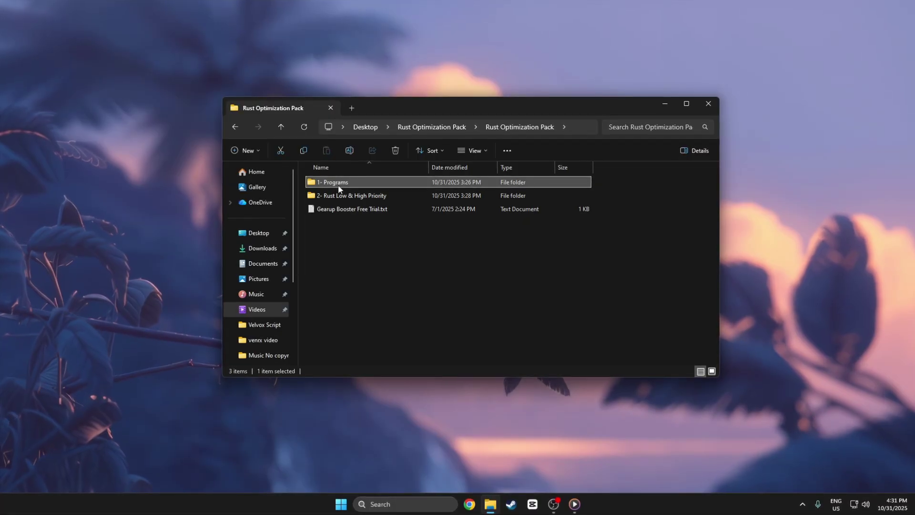
pyautogui.doubleClick(338, 186)
pyautogui.rightClick(345, 186)
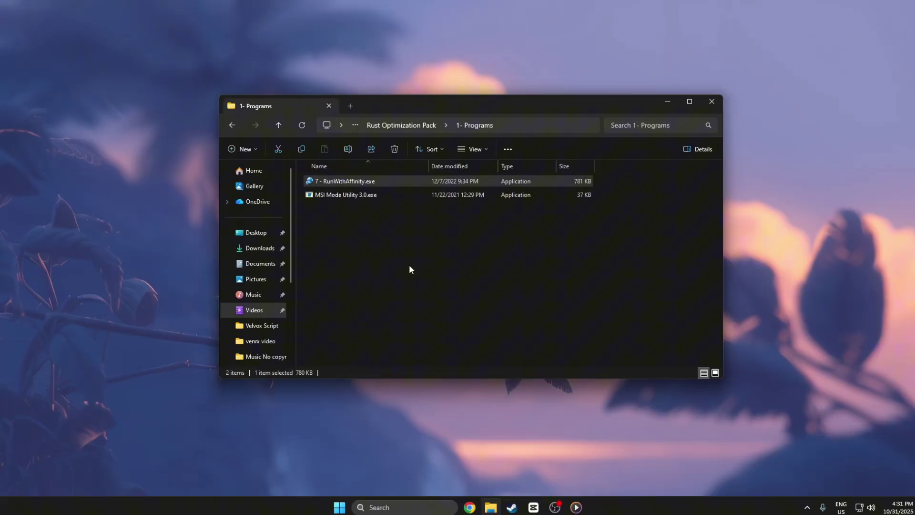
pyautogui.click(433, 342)
# Approve the admin prompt and pick D:\steam\steamapps\common\Rust\Rust.exe as the program
pyautogui.click(669, 102)
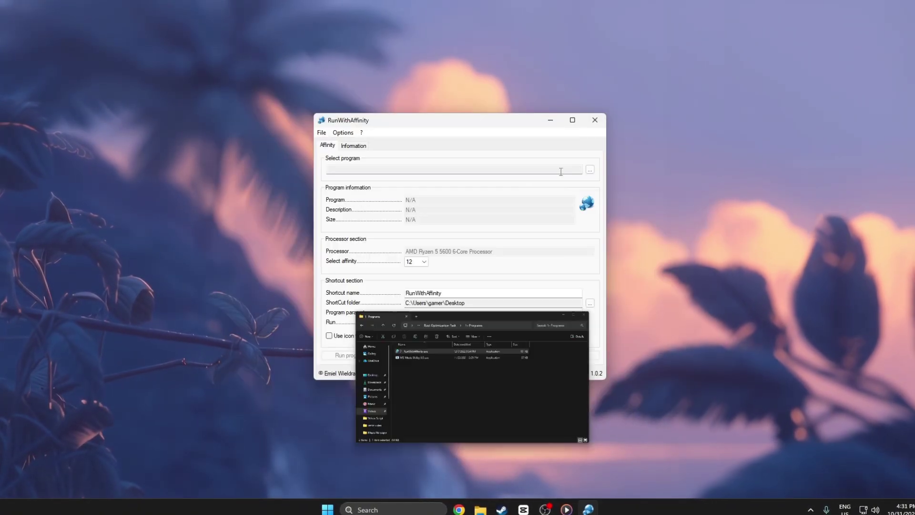
pyautogui.click(593, 170)
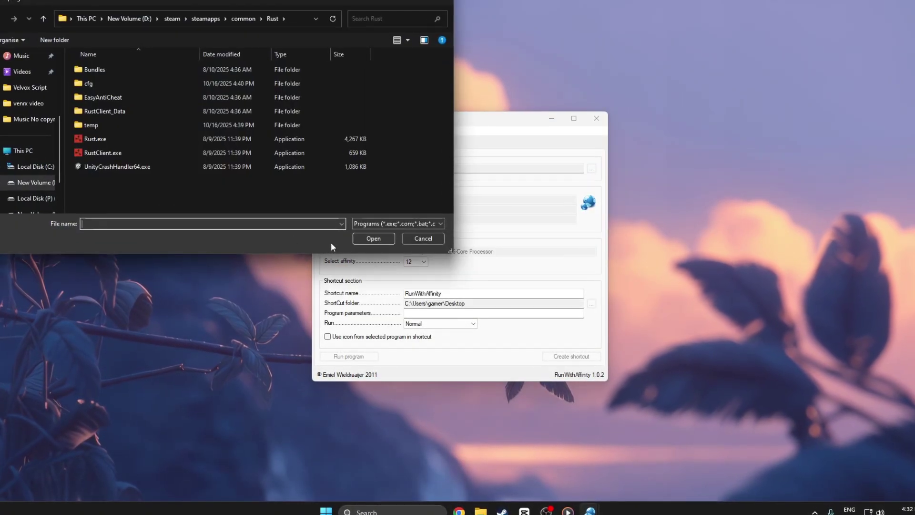
pyautogui.click(35, 153)
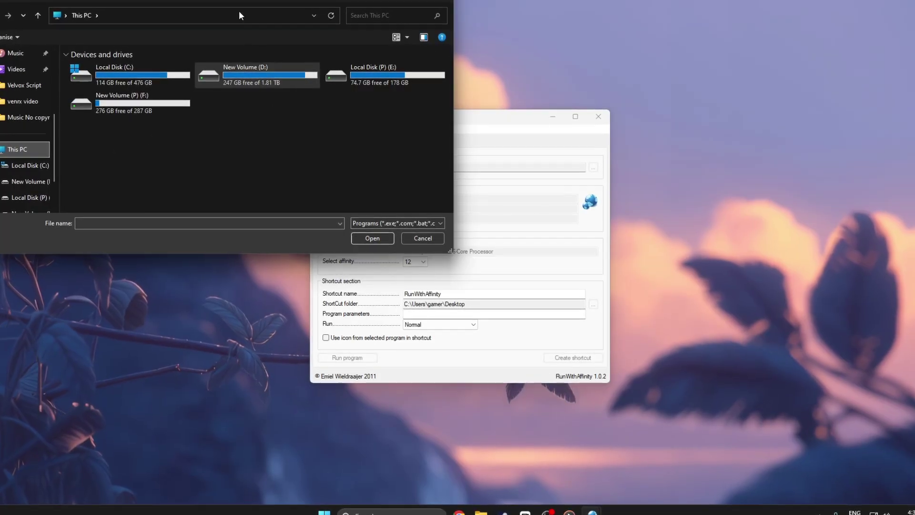
pyautogui.moveTo(239, 6); pyautogui.dragTo(419, 57)
pyautogui.doubleClick(433, 138)
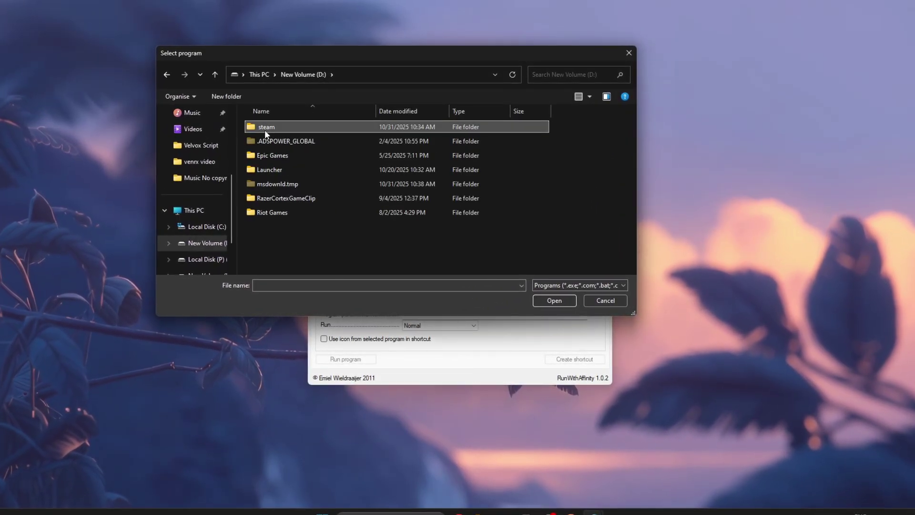
pyautogui.doubleClick(264, 129)
pyautogui.scroll(-5, 286, 162)
pyautogui.doubleClick(269, 148)
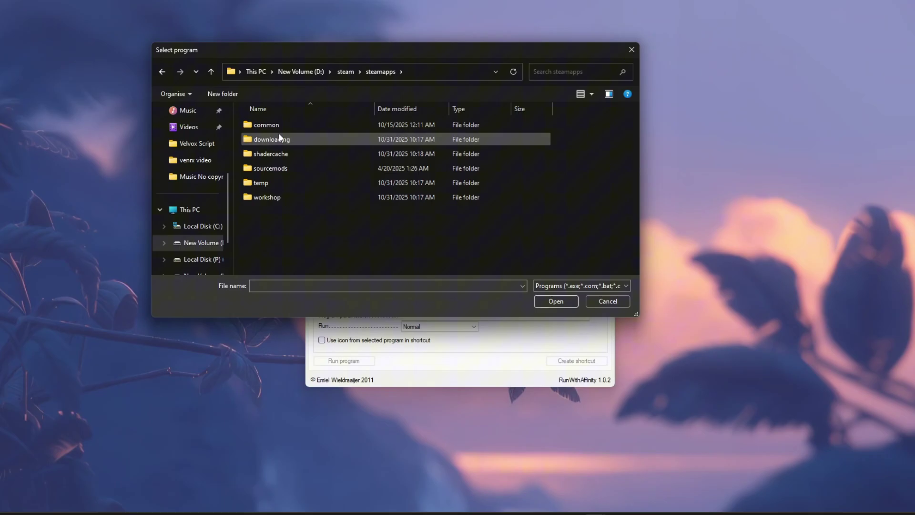
pyautogui.doubleClick(279, 124)
pyautogui.scroll(-5, 291, 176)
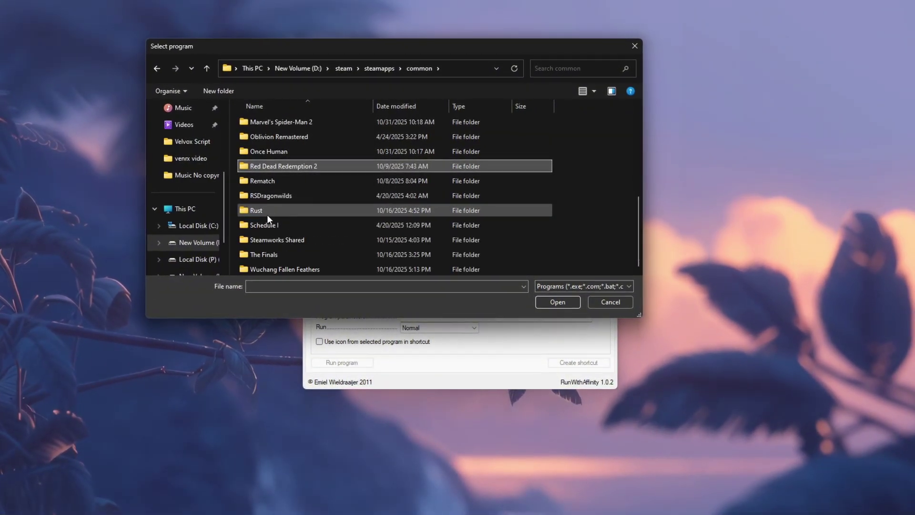
pyautogui.doubleClick(265, 212)
pyautogui.click(265, 195)
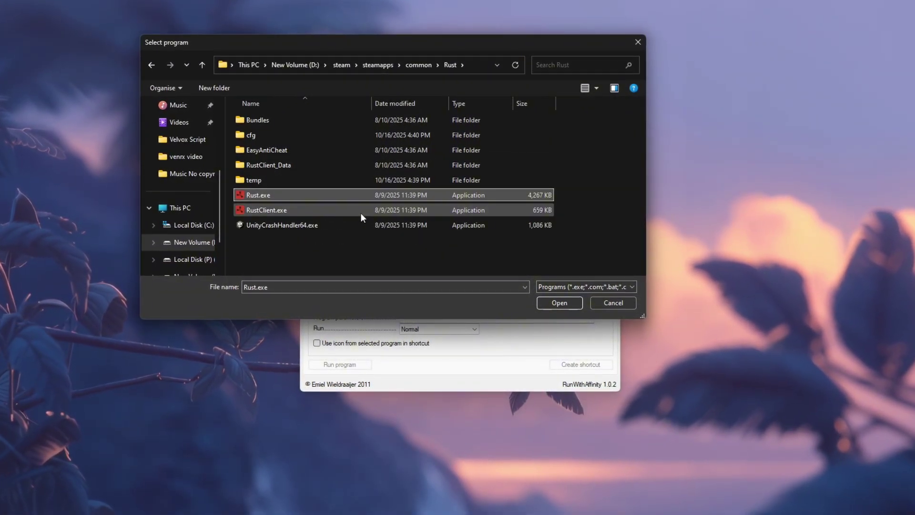
pyautogui.click(559, 302)
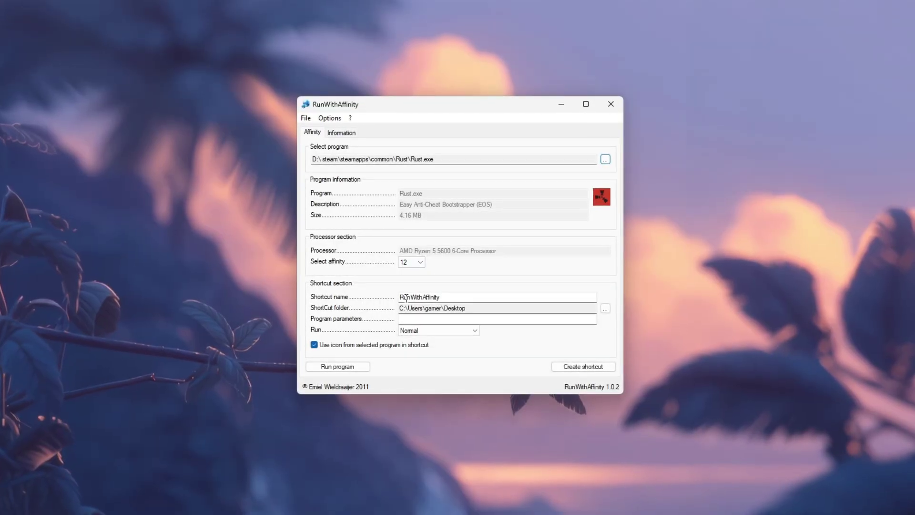
# Keep the affinity at 12 and set Run to Minimized
pyautogui.click(420, 262)
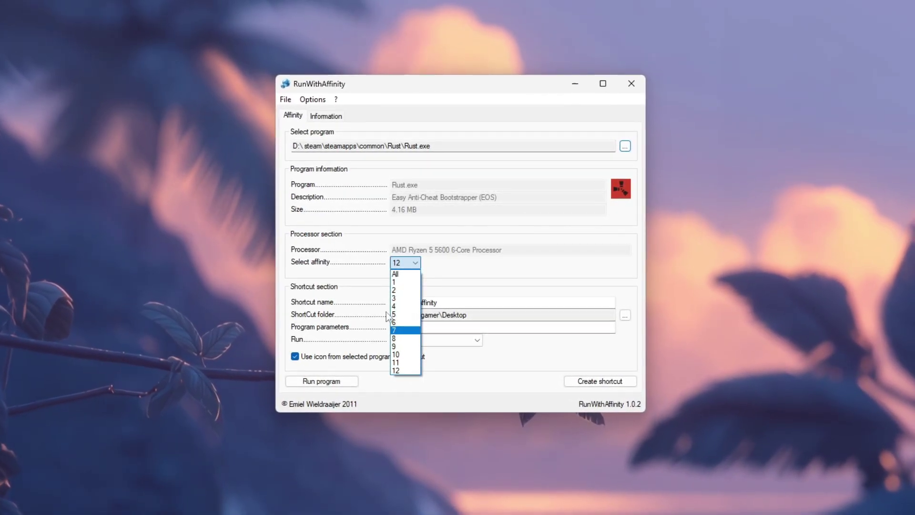
pyautogui.click(397, 373)
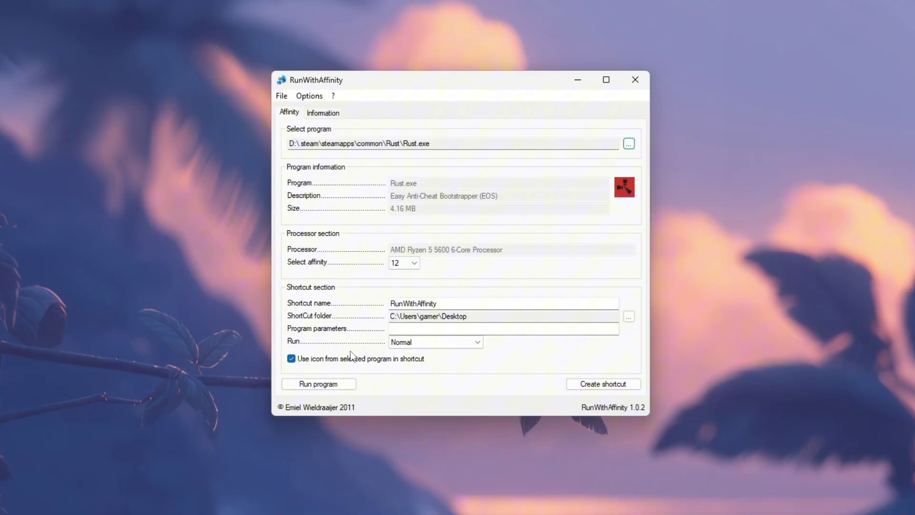
pyautogui.click(424, 343)
pyautogui.click(407, 365)
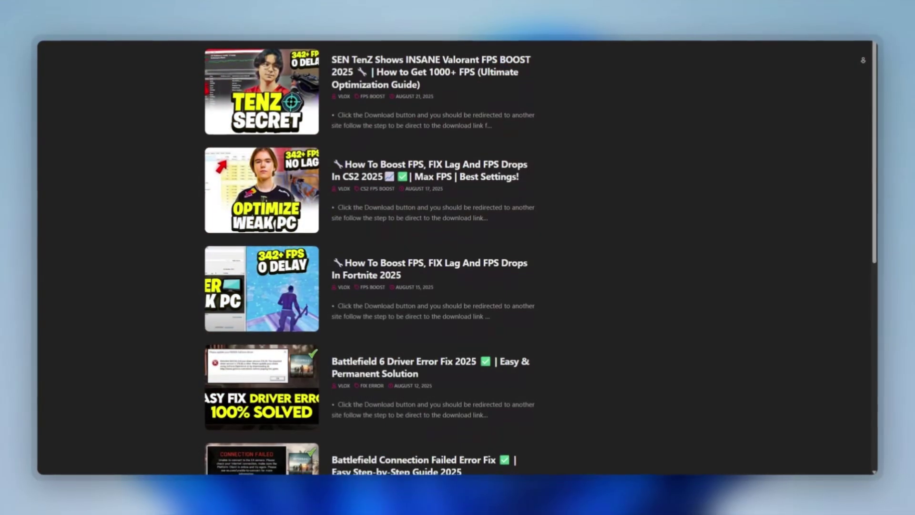
pyautogui.scroll(-1, 457, 257)
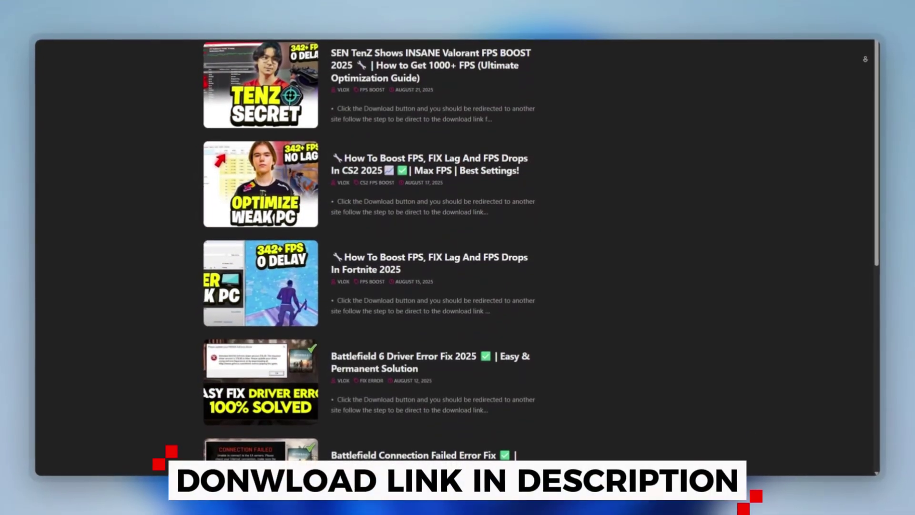
pyautogui.scroll(-1, 457, 258)
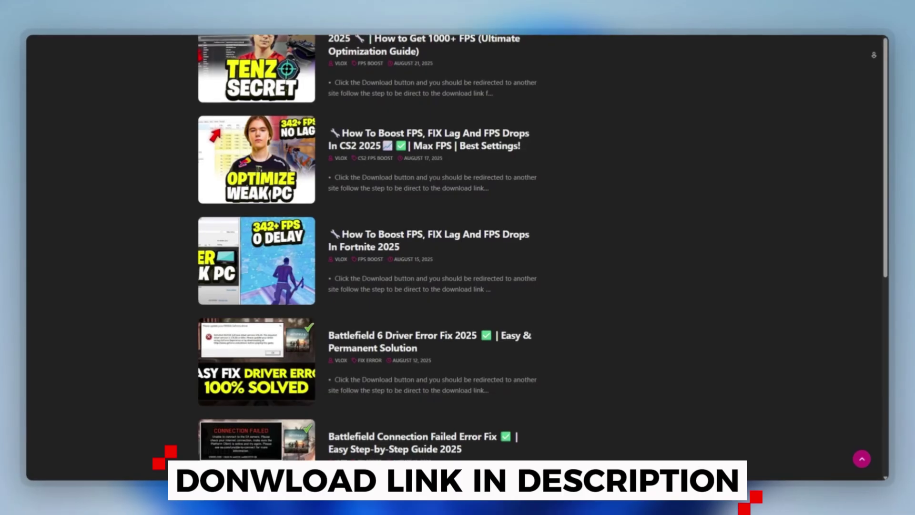
pyautogui.scroll(-1, 458, 257)
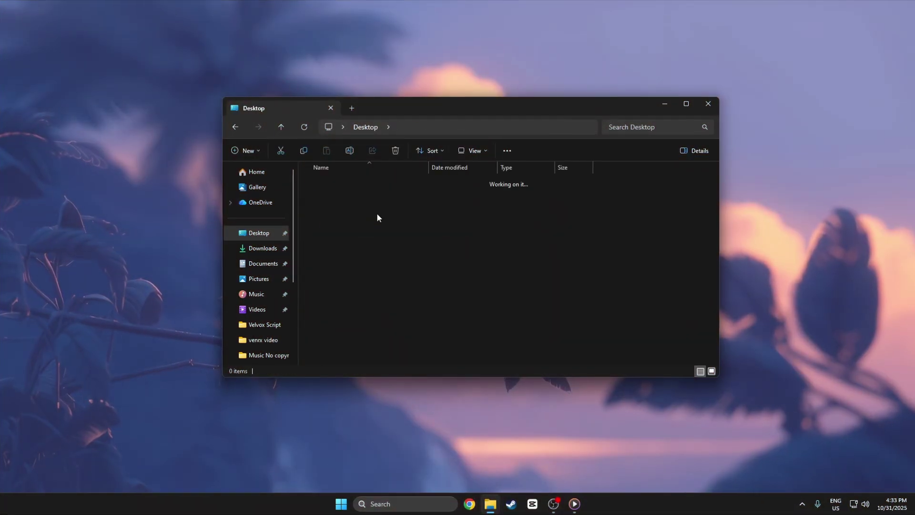
# Open Rust Optimization Pack > 2- Rust Low & High Priority and select HighPriorityRust.reg
pyautogui.doubleClick(347, 195)
pyautogui.doubleClick(338, 182)
pyautogui.doubleClick(336, 194)
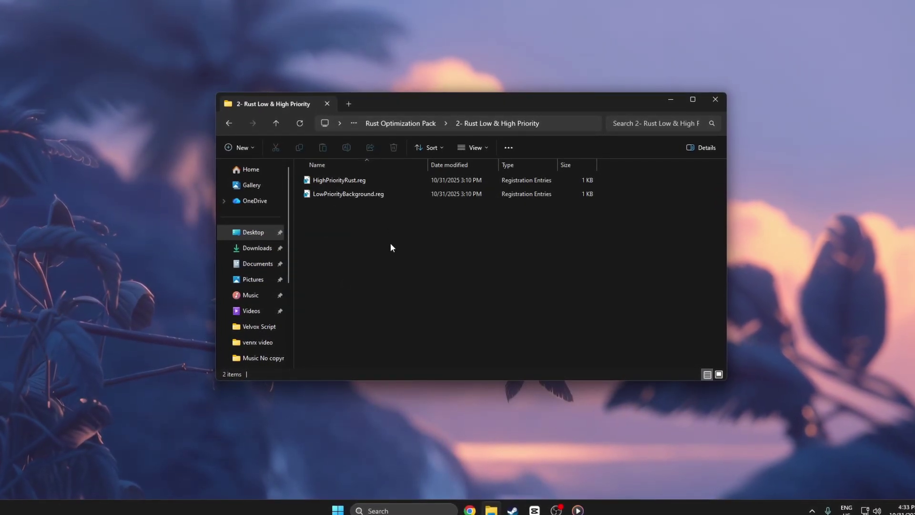
pyautogui.moveTo(378, 215); pyautogui.dragTo(328, 188)
pyautogui.click(327, 210)
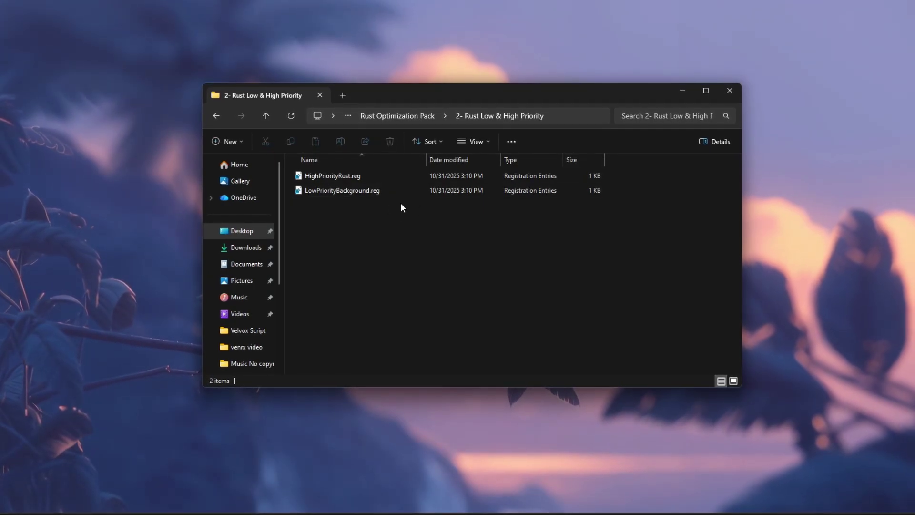
pyautogui.click(331, 176)
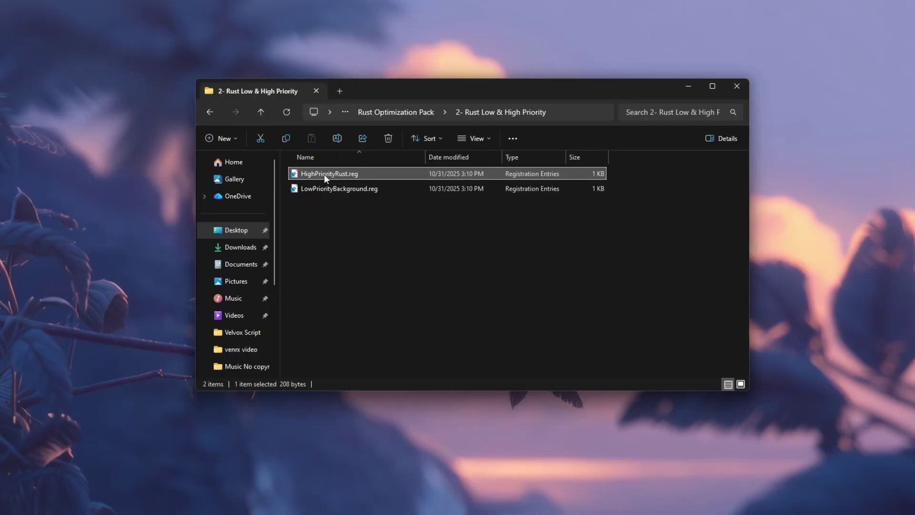
# Merge HighPriorityRust.reg into the registry, approving UAC and the warning, then dismiss the success message
pyautogui.rightClick(319, 172)
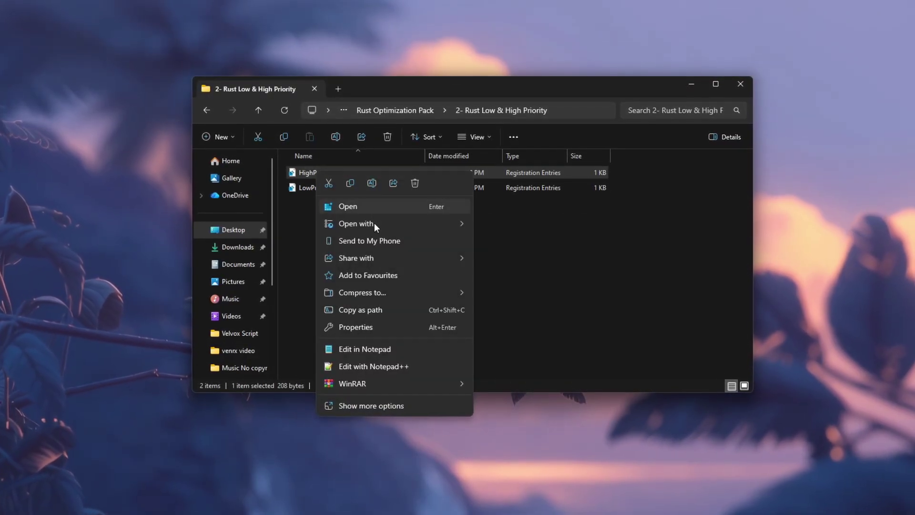
pyautogui.click(350, 208)
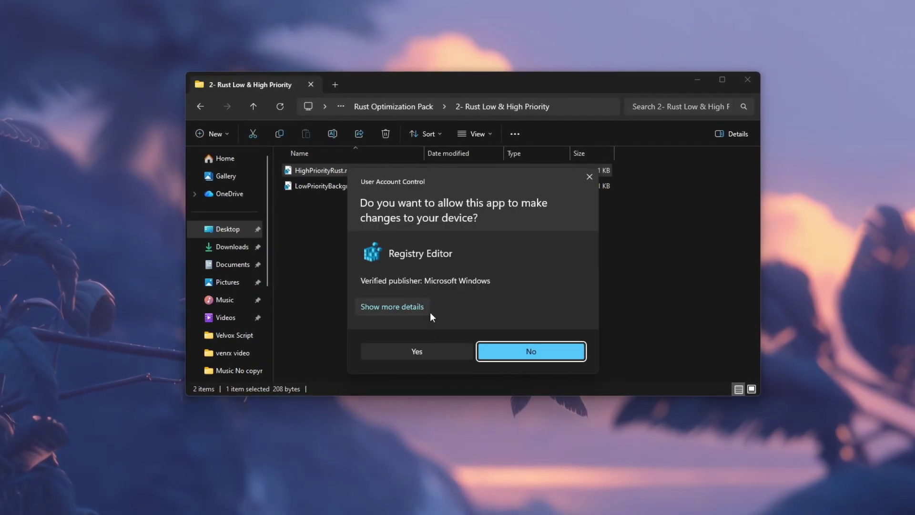
pyautogui.click(418, 351)
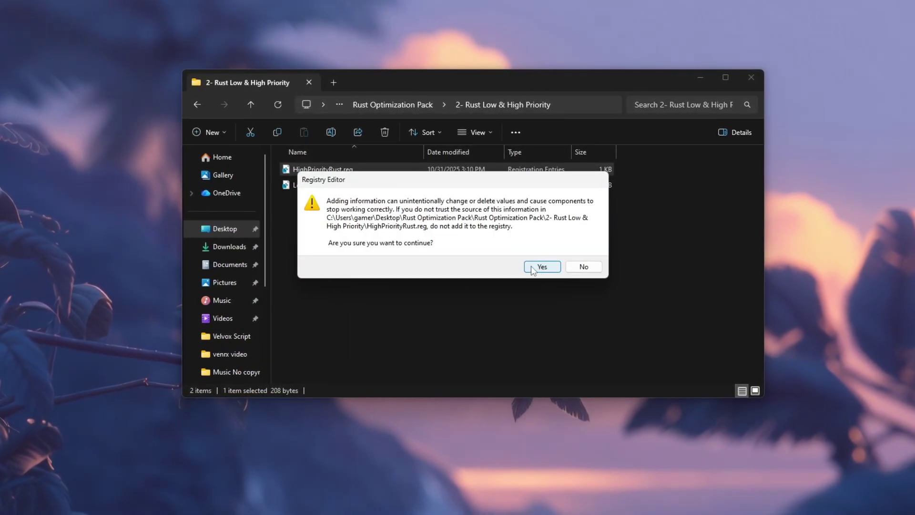
pyautogui.click(541, 267)
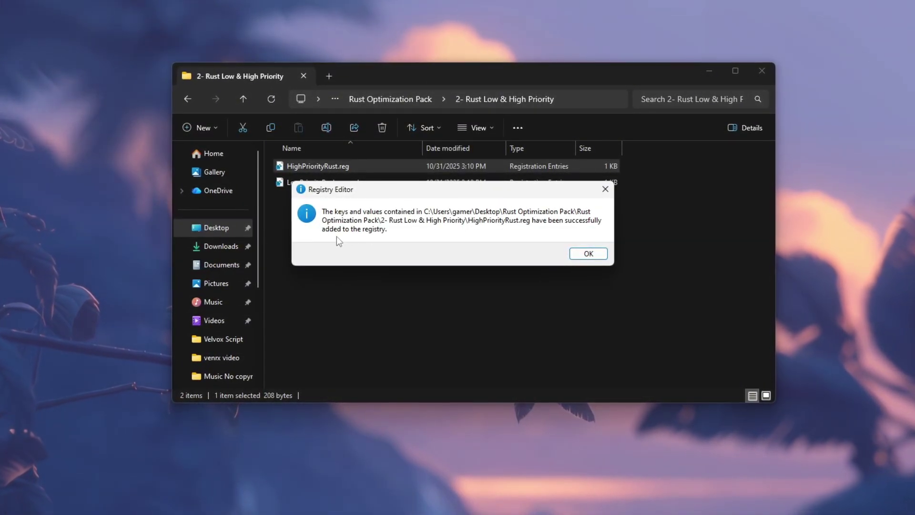
pyautogui.click(579, 257)
pyautogui.click(348, 185)
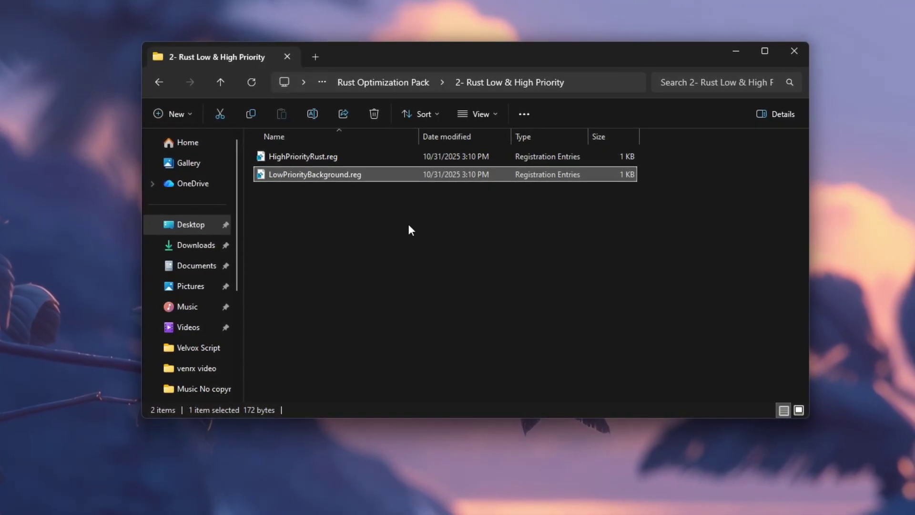
pyautogui.rightClick(296, 176)
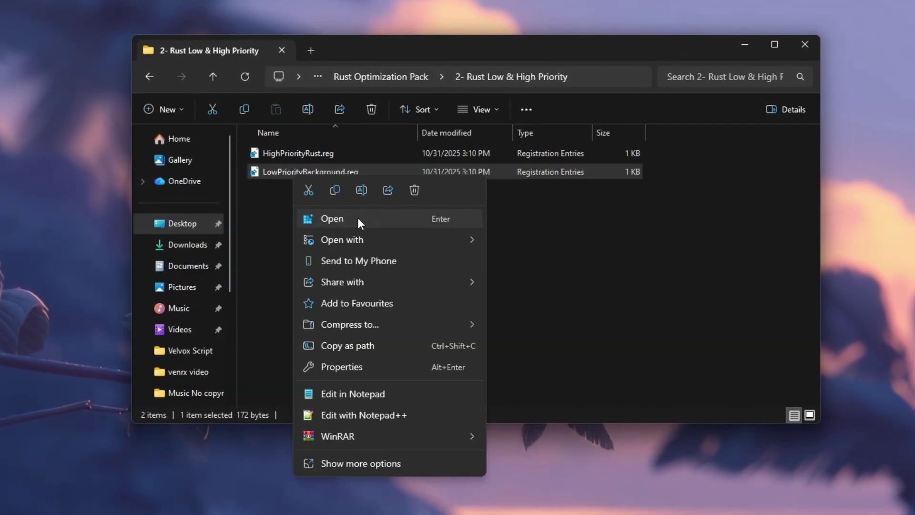
pyautogui.click(570, 230)
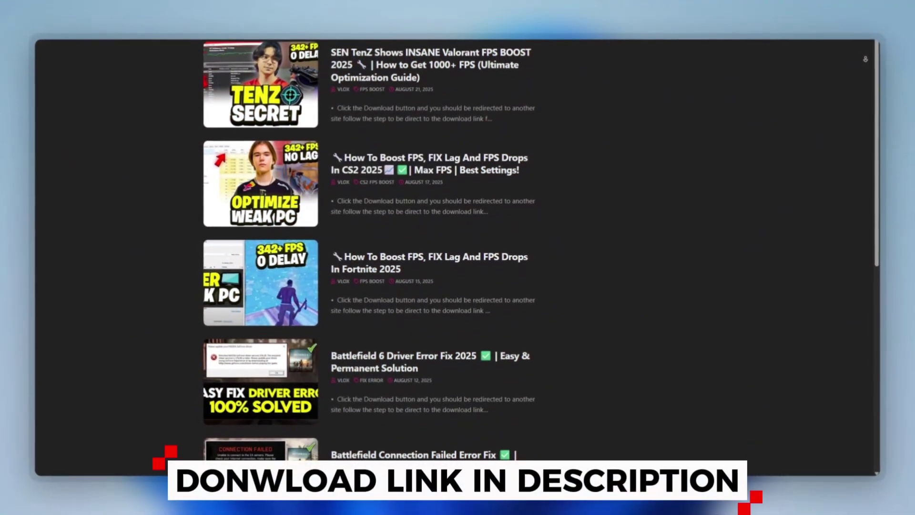
pyautogui.scroll(-1, 458, 258)
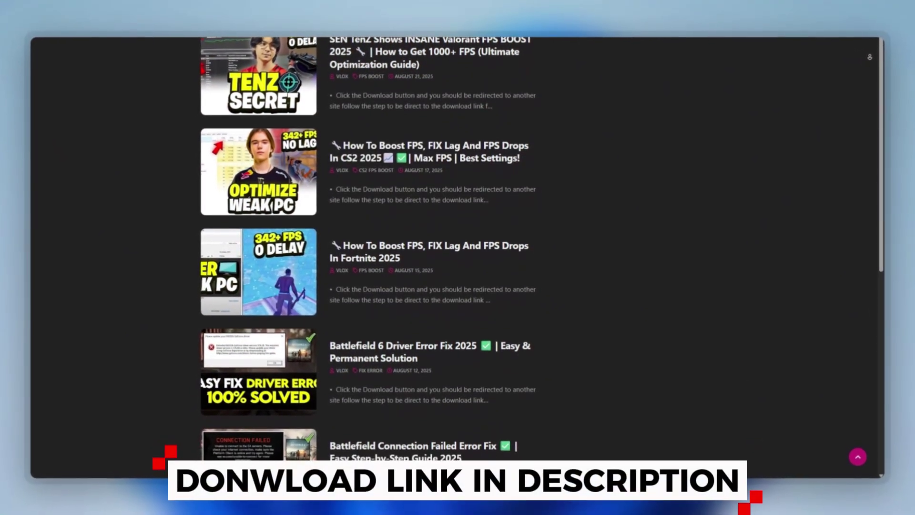
pyautogui.scroll(-1, 458, 257)
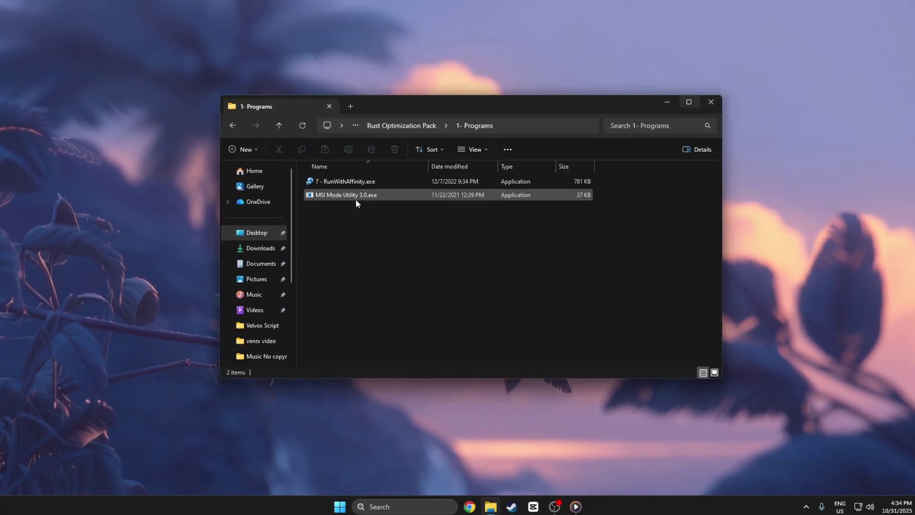
# Run MSI Mode Utility 3.0.exe as administrator from File Explorer
pyautogui.click(354, 198)
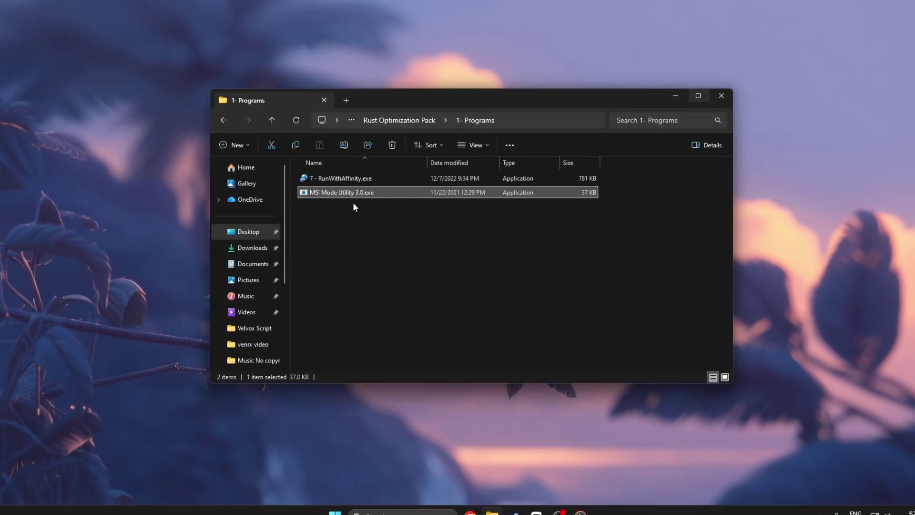
pyautogui.moveTo(351, 193)
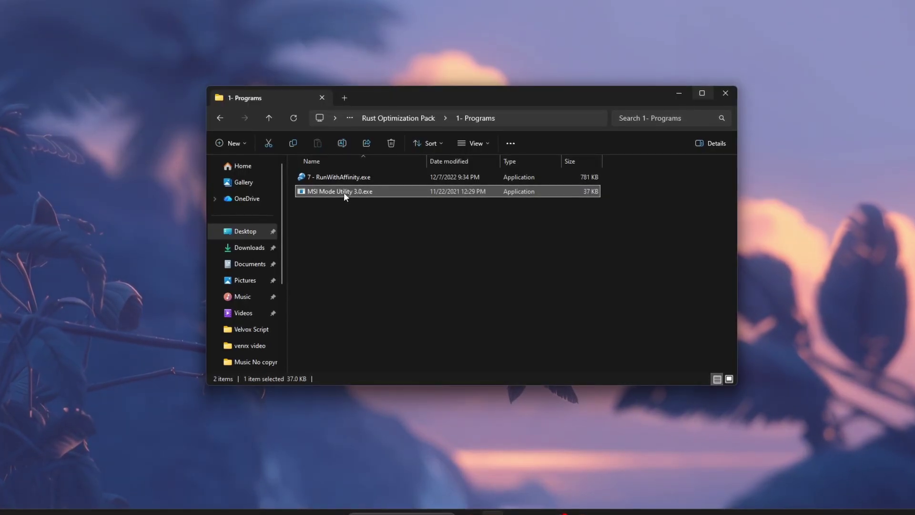
pyautogui.rightClick(338, 193)
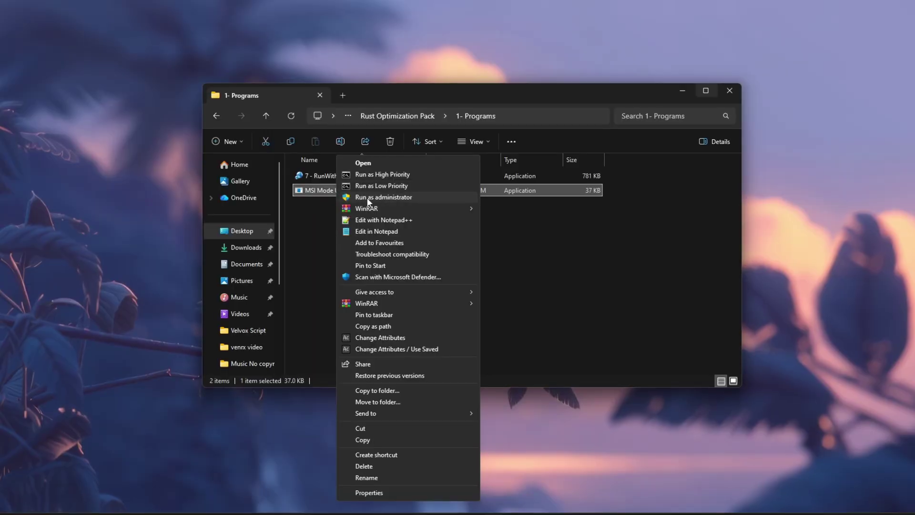
pyautogui.click(399, 196)
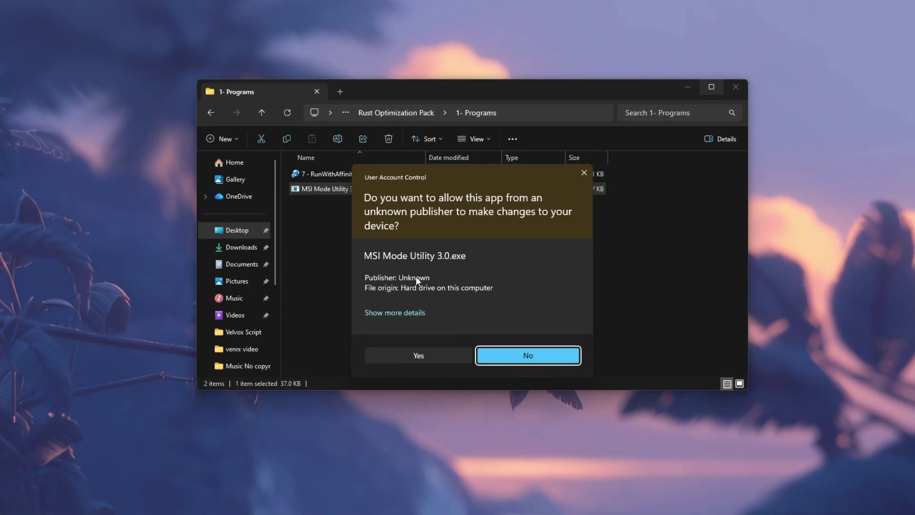
# Approve UAC, set the NVIDIA GeForce RTX 4060 interrupt priority to High, and apply
pyautogui.click(413, 354)
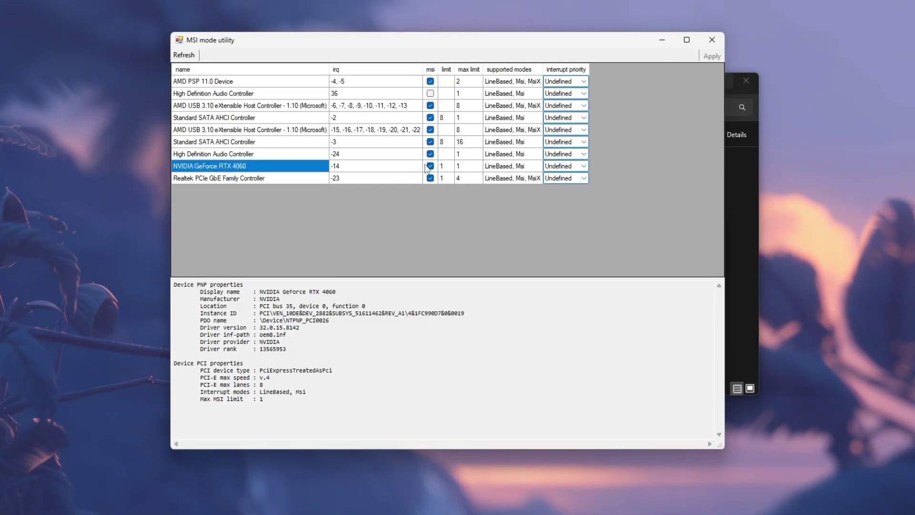
pyautogui.click(560, 166)
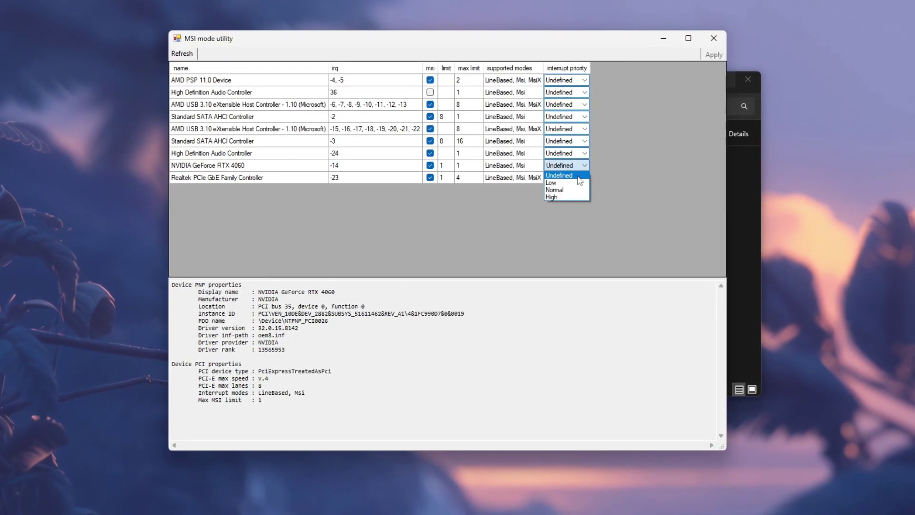
pyautogui.click(554, 197)
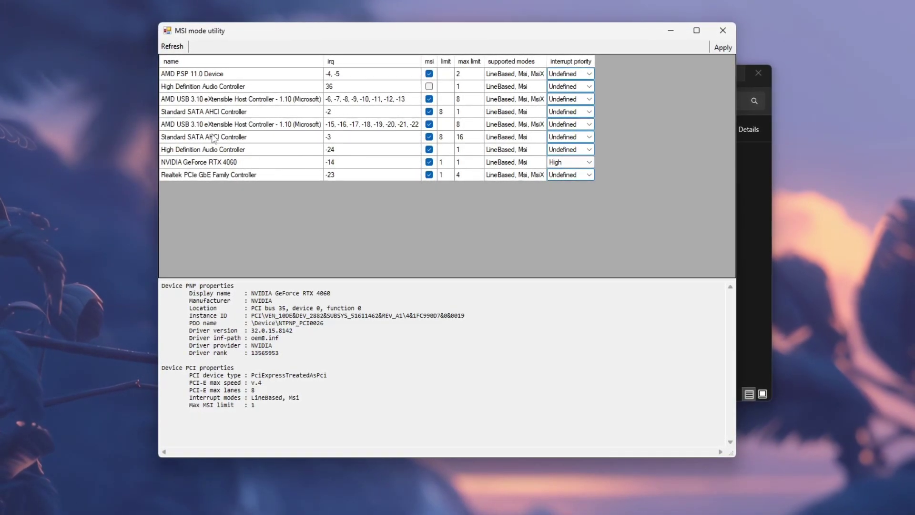
pyautogui.click(221, 162)
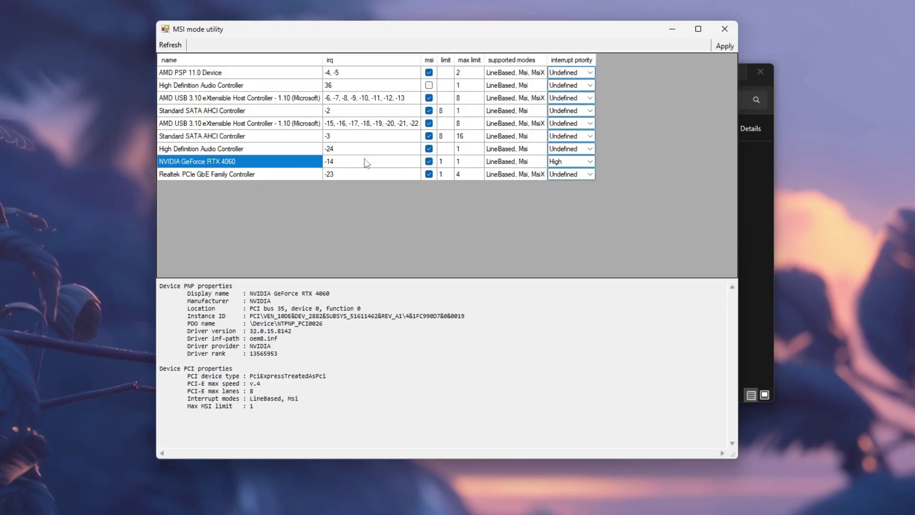
pyautogui.click(590, 161)
pyautogui.click(554, 193)
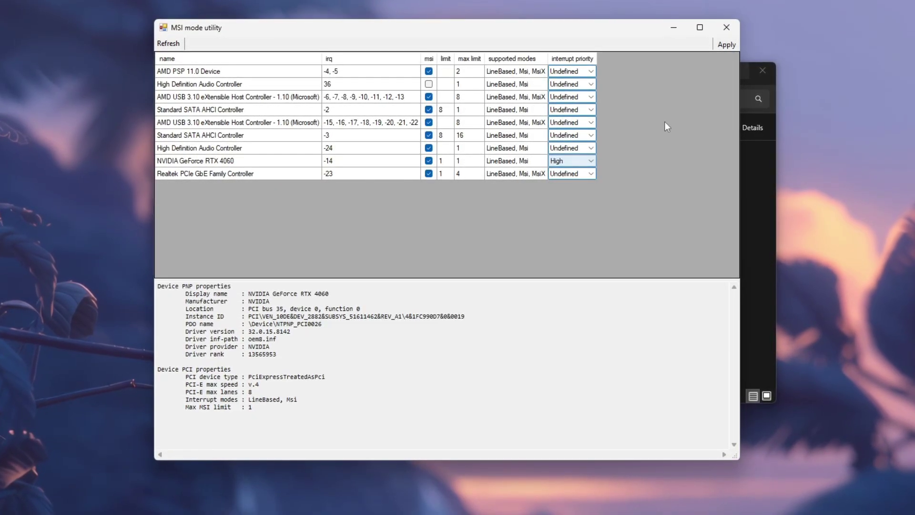
pyautogui.click(727, 46)
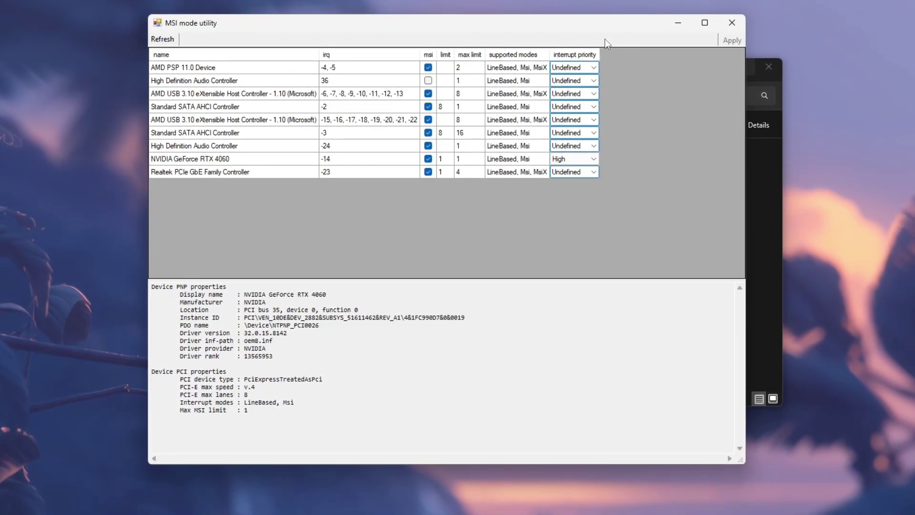
pyautogui.moveTo(569, 24); pyautogui.dragTo(596, 26)
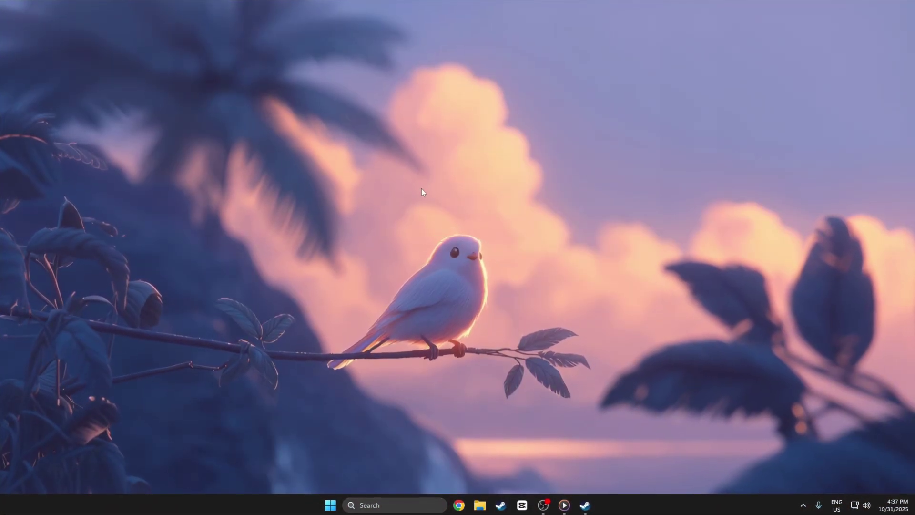
# Search the Start menu for 'steam' and launch Steam from the best match
pyautogui.press('super')
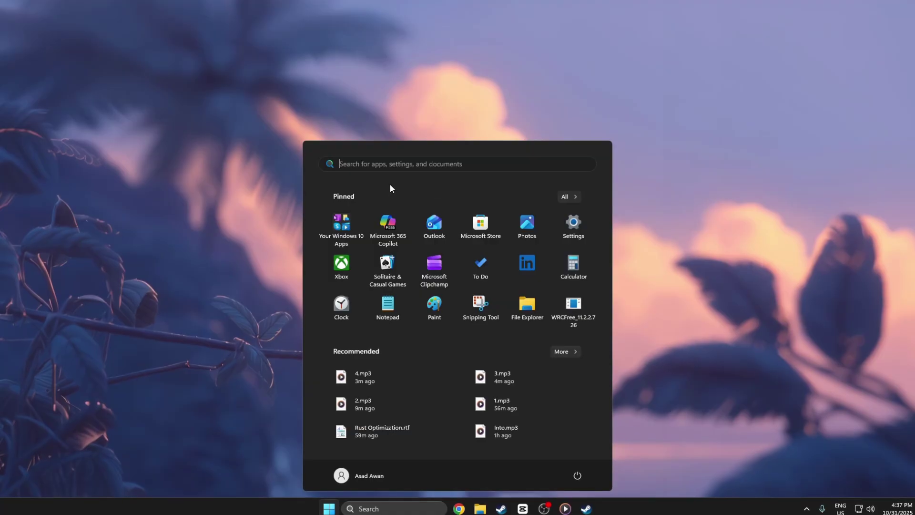
pyautogui.write('steam')
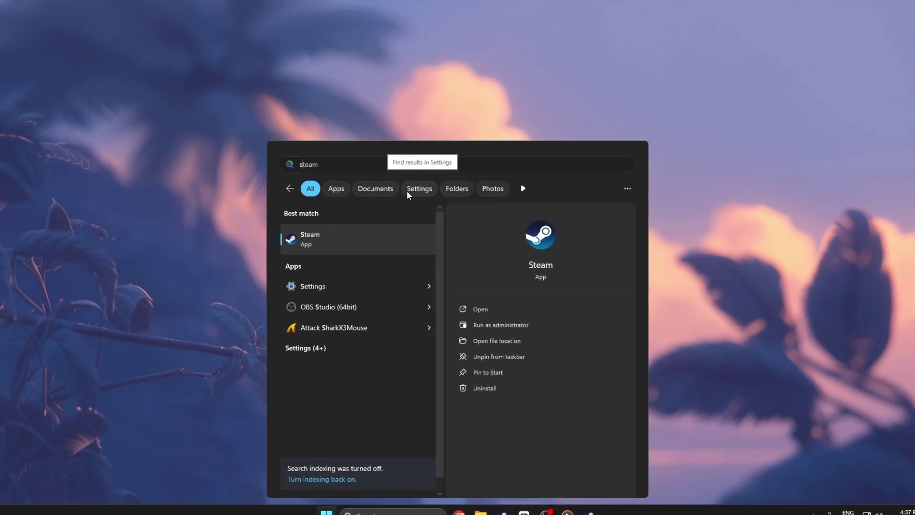
pyautogui.click(504, 309)
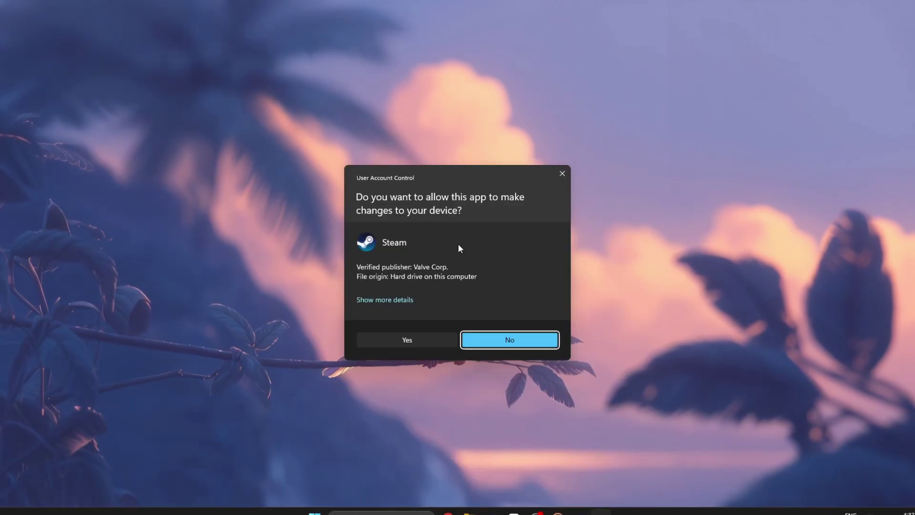
# Allow Steam through UAC, then open Rust's install folder via Manage > Browse local files
pyautogui.click(412, 338)
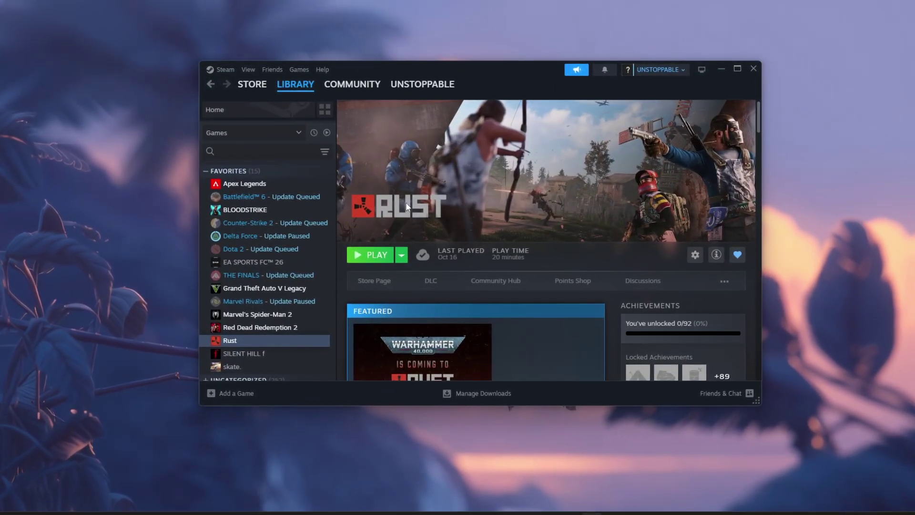
pyautogui.scroll(-1, 274, 324)
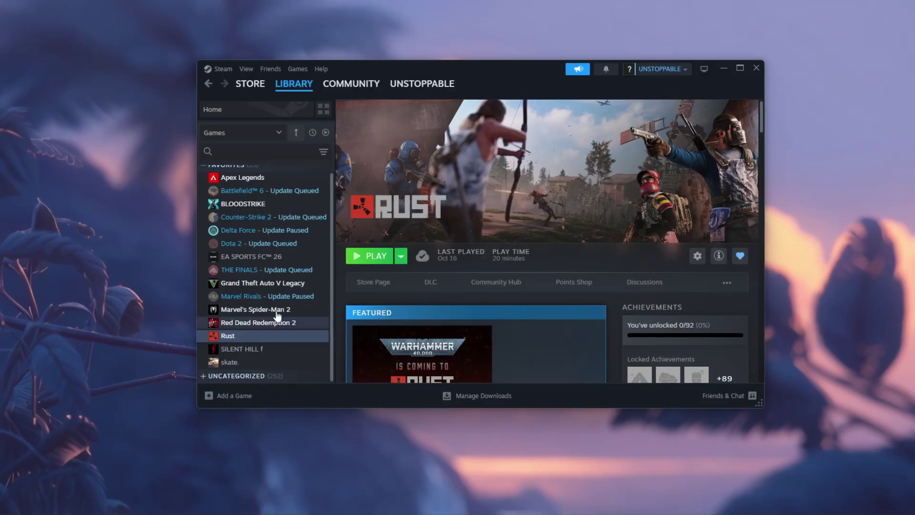
pyautogui.rightClick(236, 344)
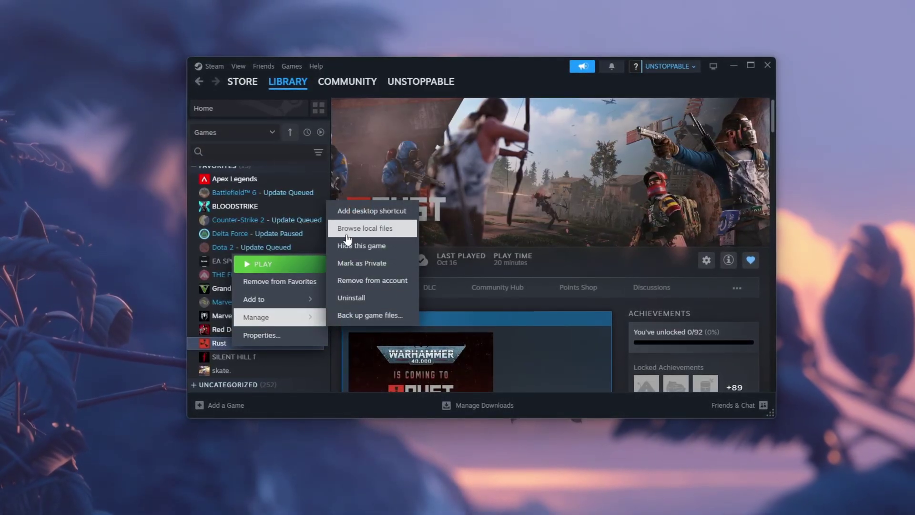
pyautogui.click(366, 231)
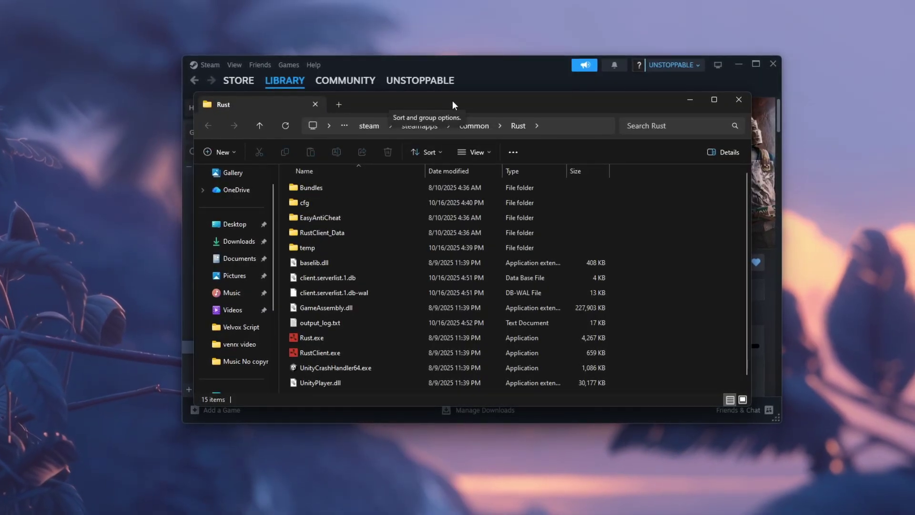
# Bring up the Properties dialog for RustClient.exe in the Rust game folder
pyautogui.moveTo(453, 101); pyautogui.dragTo(464, 71)
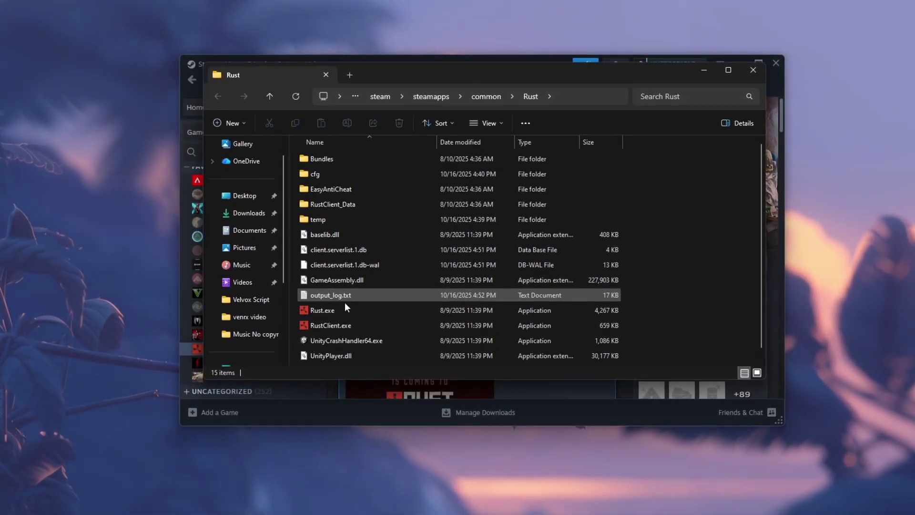
pyautogui.click(322, 310)
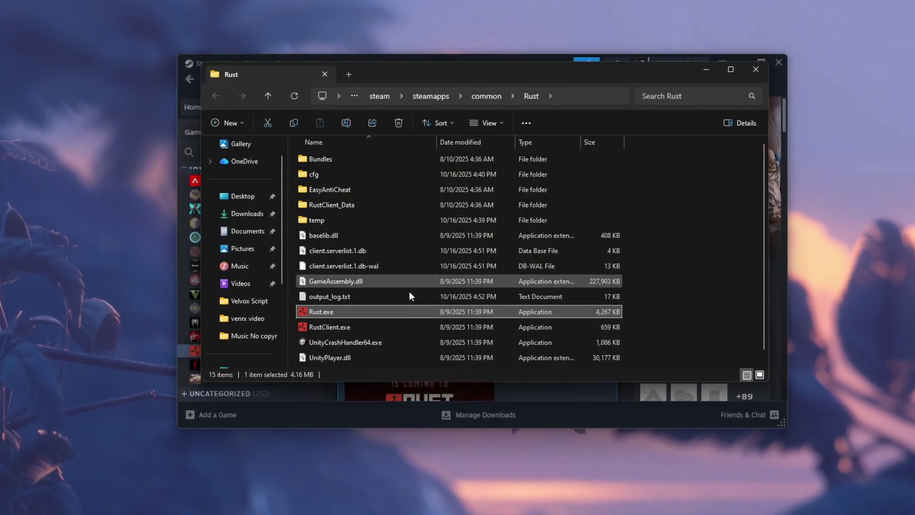
pyautogui.click(303, 329)
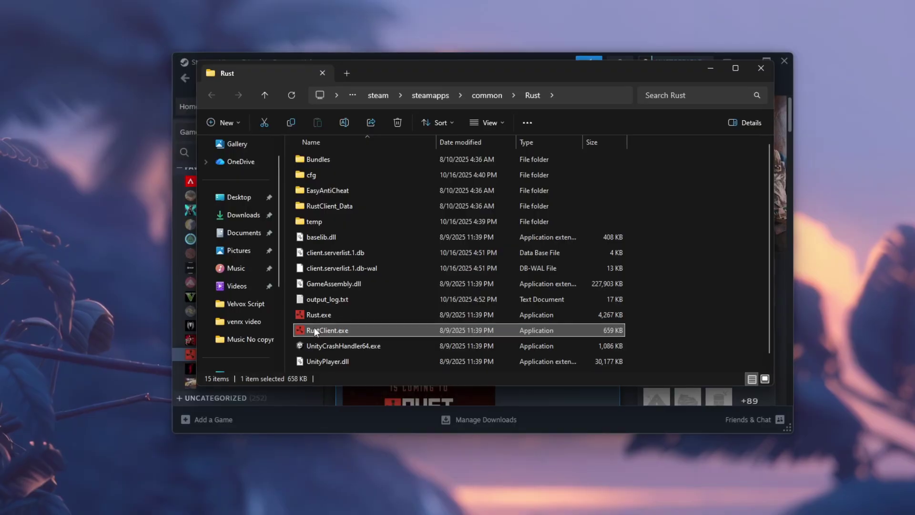
pyautogui.rightClick(327, 328)
pyautogui.click(367, 236)
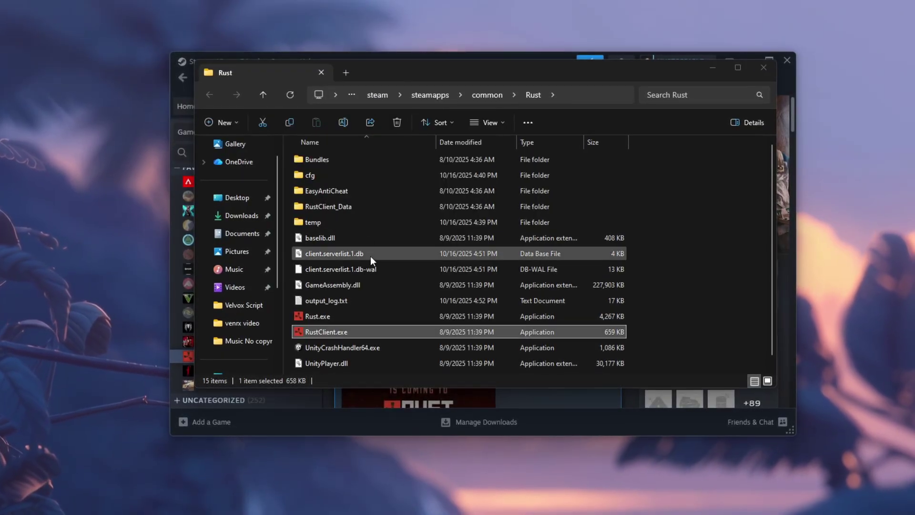
# Tick Disable full-screen optimisations under Compatibility, apply, and close the Rust folder
pyautogui.click(452, 159)
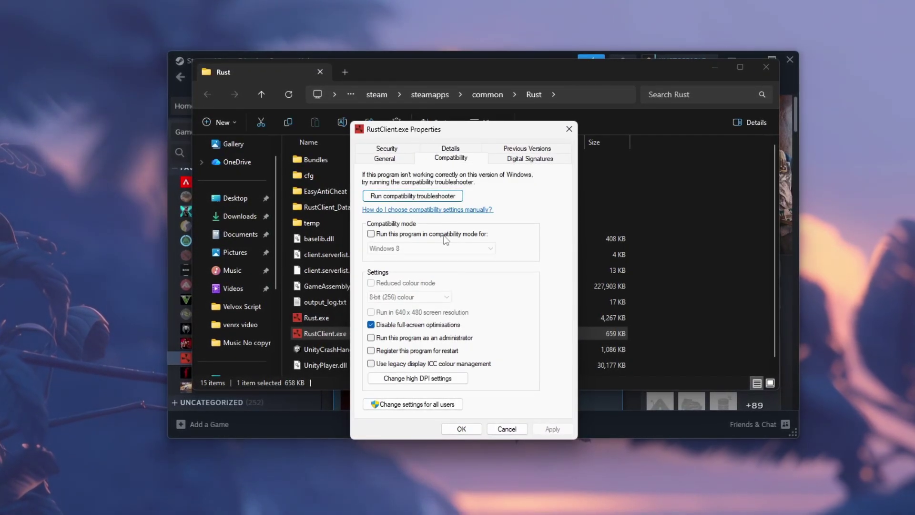
pyautogui.click(393, 329)
pyautogui.click(394, 329)
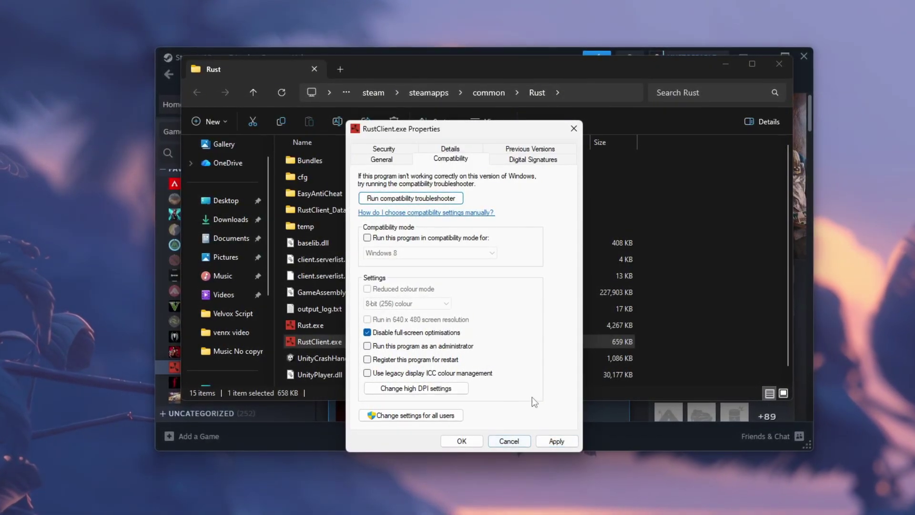
pyautogui.click(556, 442)
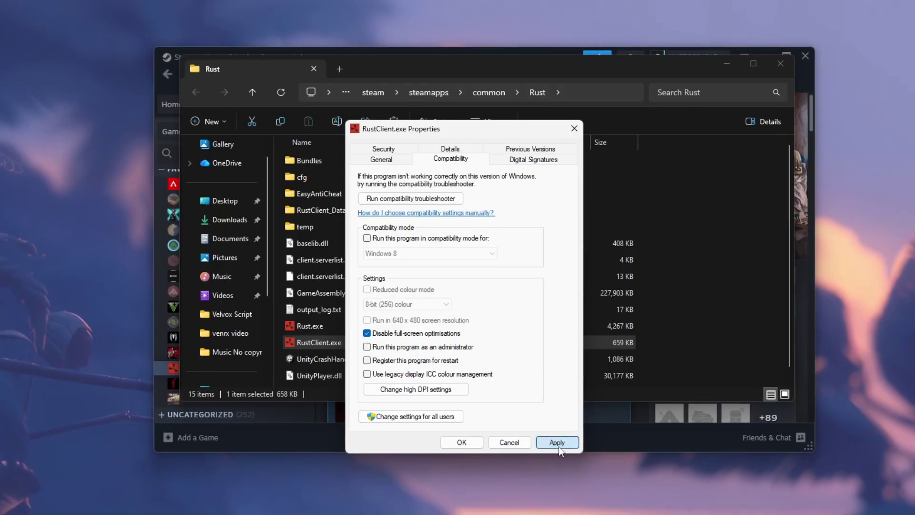
pyautogui.click(471, 444)
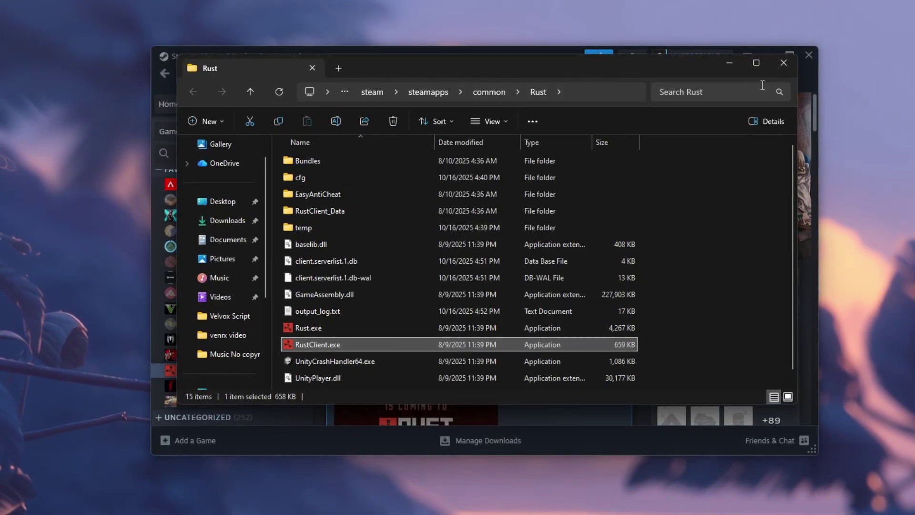
pyautogui.click(784, 62)
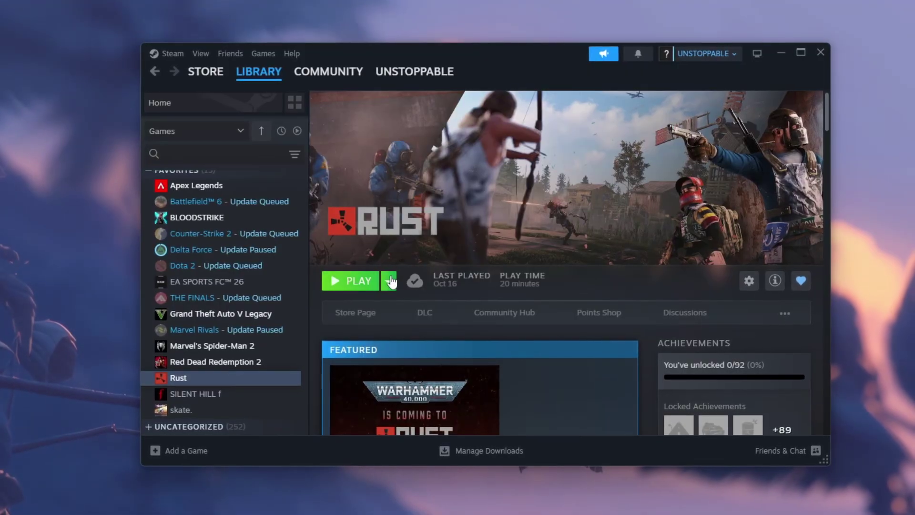
# Scroll the Rust library page down and back up to the Play button
pyautogui.scroll(-5, 475, 271)
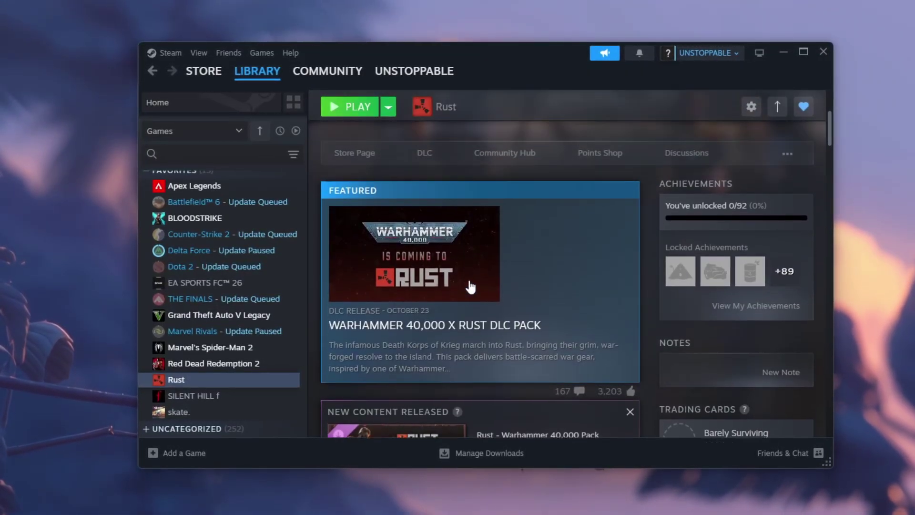
pyautogui.scroll(5, 342, 307)
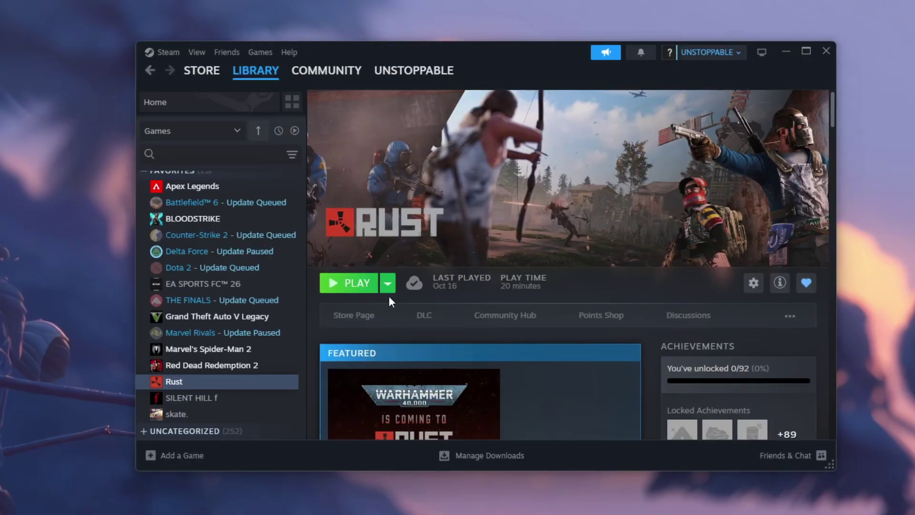